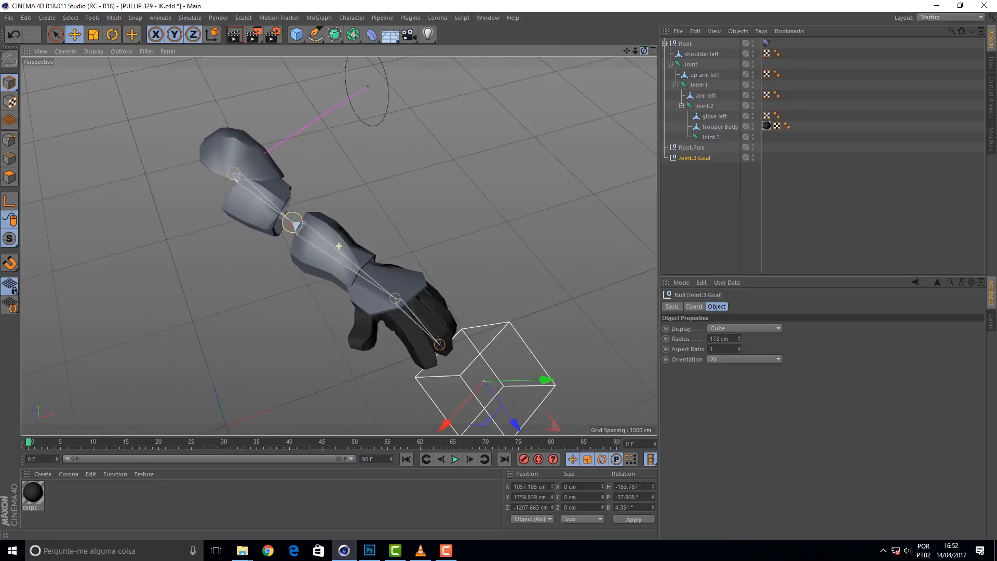
Examine the leg IK rig in the Pullip Princess Trooper Rig 001.c4d document, switching back to PULLIP 329 - IK.c4d for the arm.
left_click(481, 20)
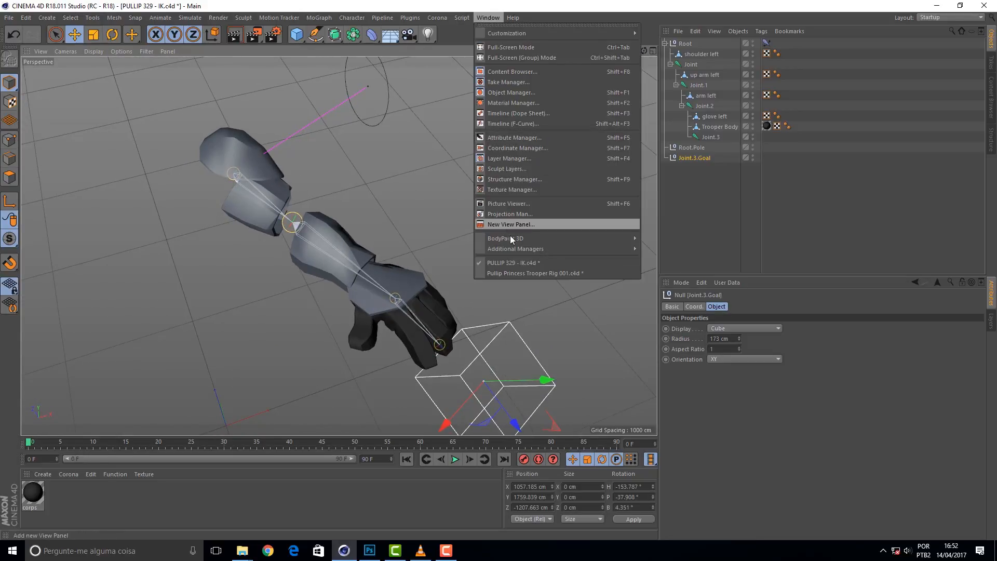
left_click(532, 270)
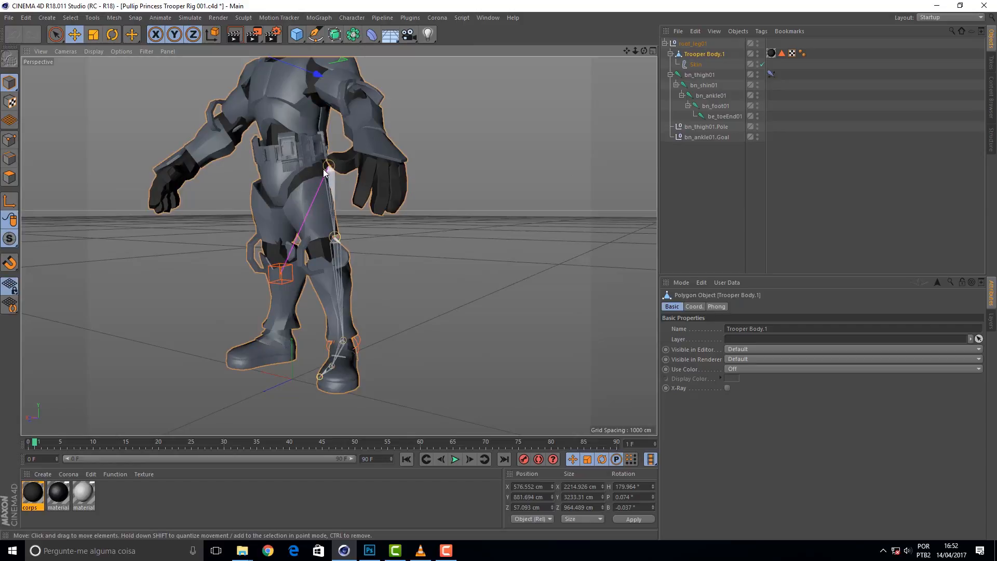
left_click_drag(644, 51, 701, 78)
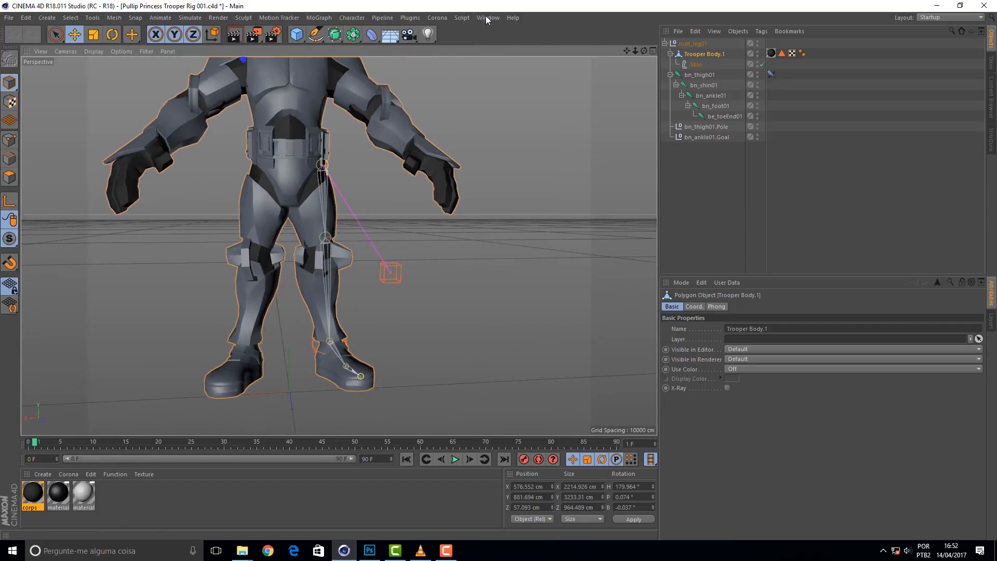
left_click(488, 17)
left_click(535, 262)
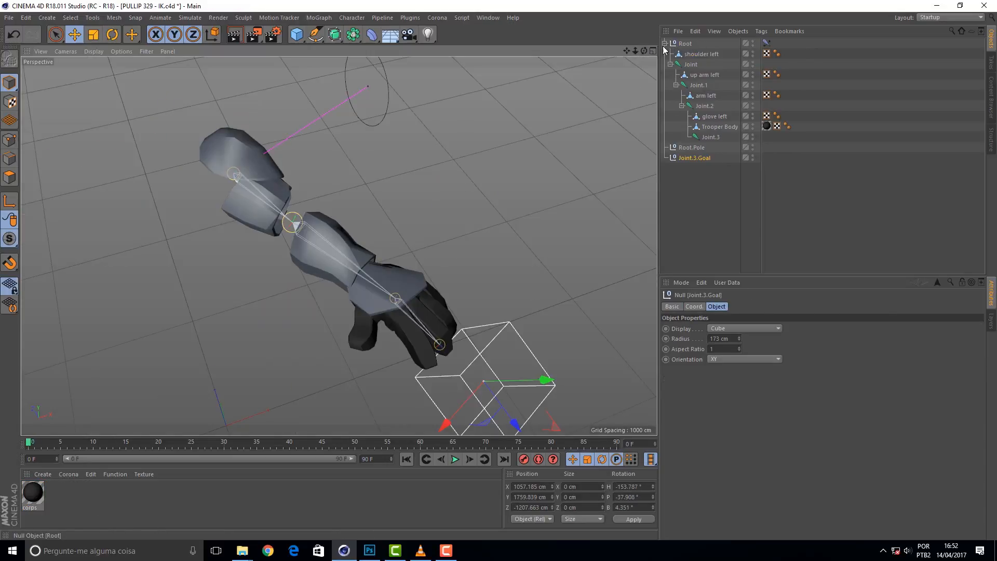
left_click_drag(644, 51, 668, 57)
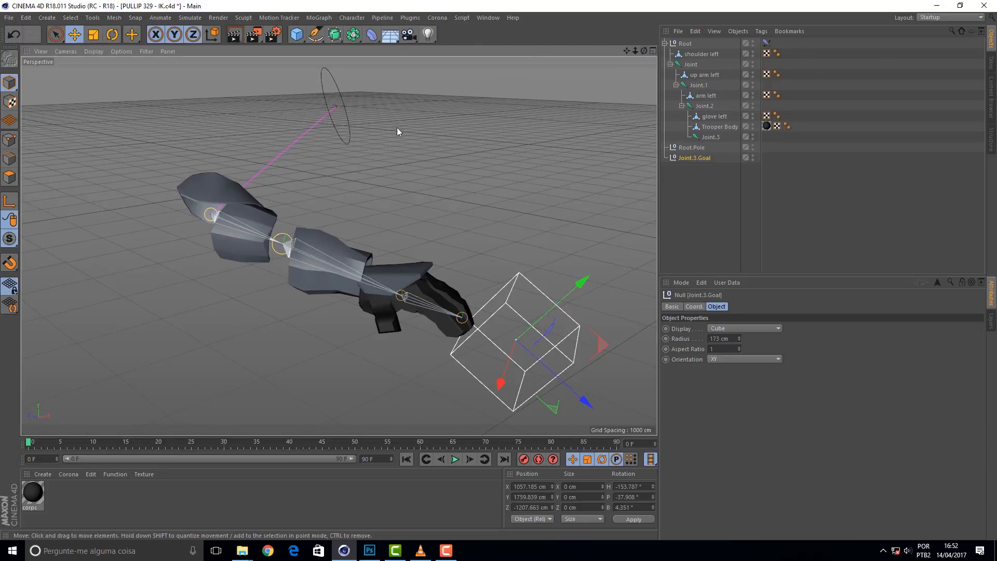
Select the Root.Pole null and move it slightly to test the elbow's pole vector.
left_click(346, 120)
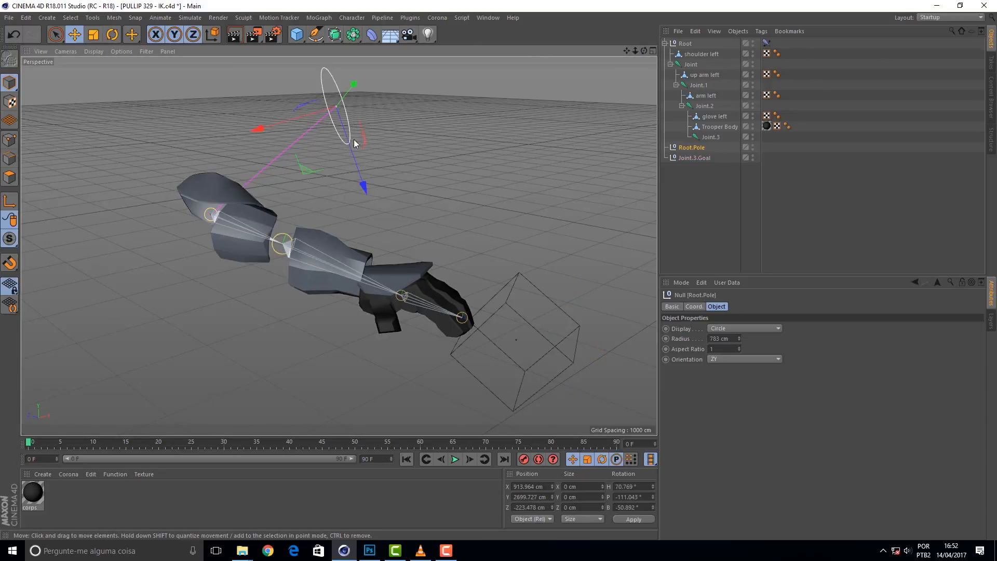
mouse_move(357, 165)
left_mouse_down()
mouse_move(392, 227)
mouse_move(325, 139)
mouse_move(394, 248)
mouse_move(363, 157)
left_mouse_up()
Move the Joint.3.Goal null onto the end of the hand, at about X 975, Y 1905, Z -1040 cm.
left_click(696, 158)
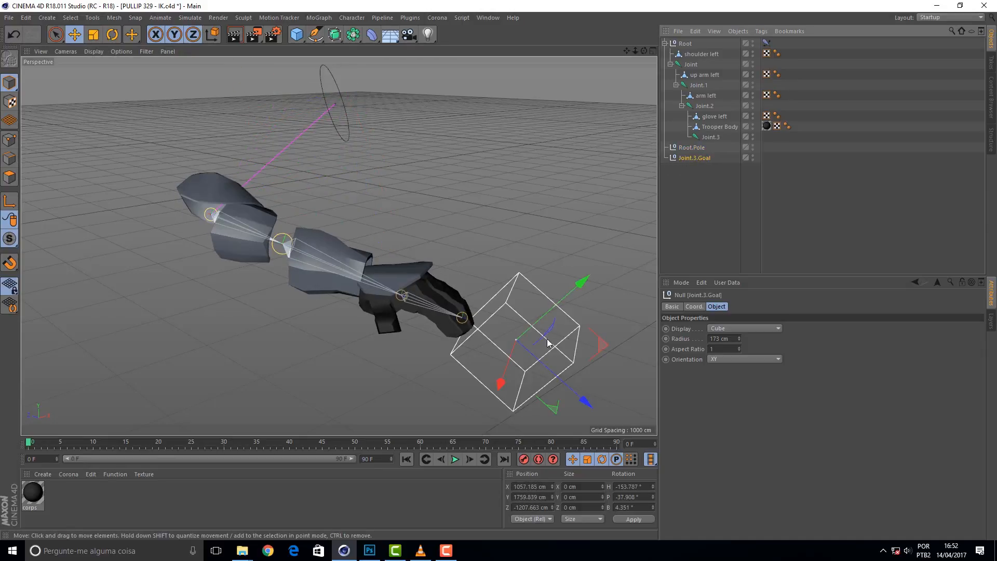
left_click_drag(543, 364, 413, 333)
left_click_drag(645, 50, 584, 112)
left_click_drag(435, 351, 472, 387)
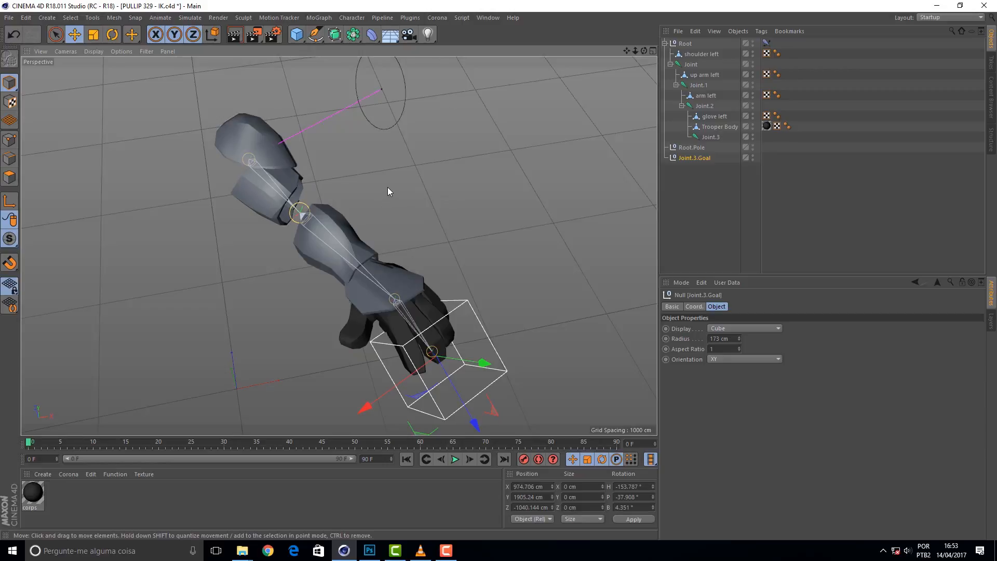
Try Reset PSR on the Joint.3.Goal null and view the arm's pose from several angles.
left_click_drag(644, 51, 691, 28)
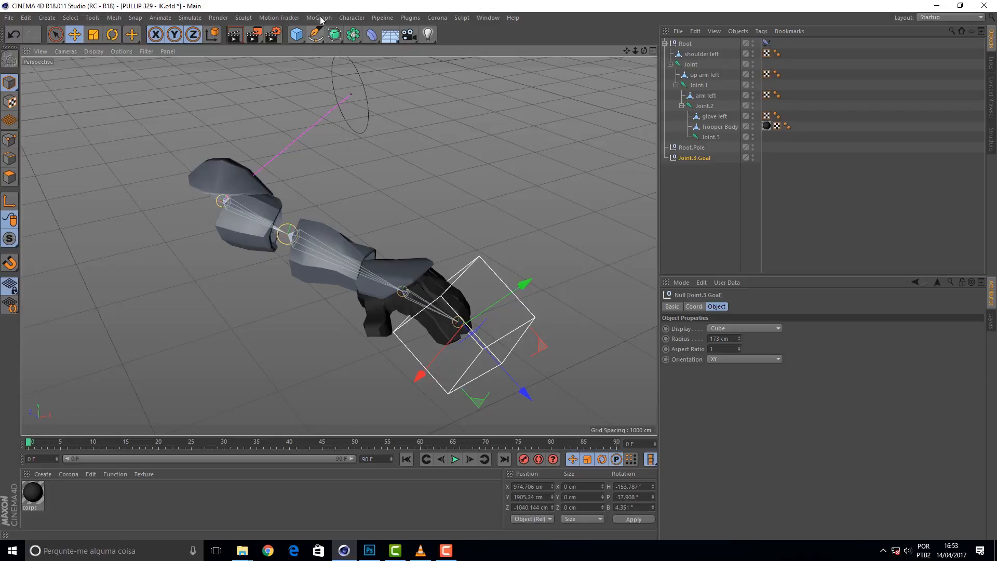
left_click(352, 18)
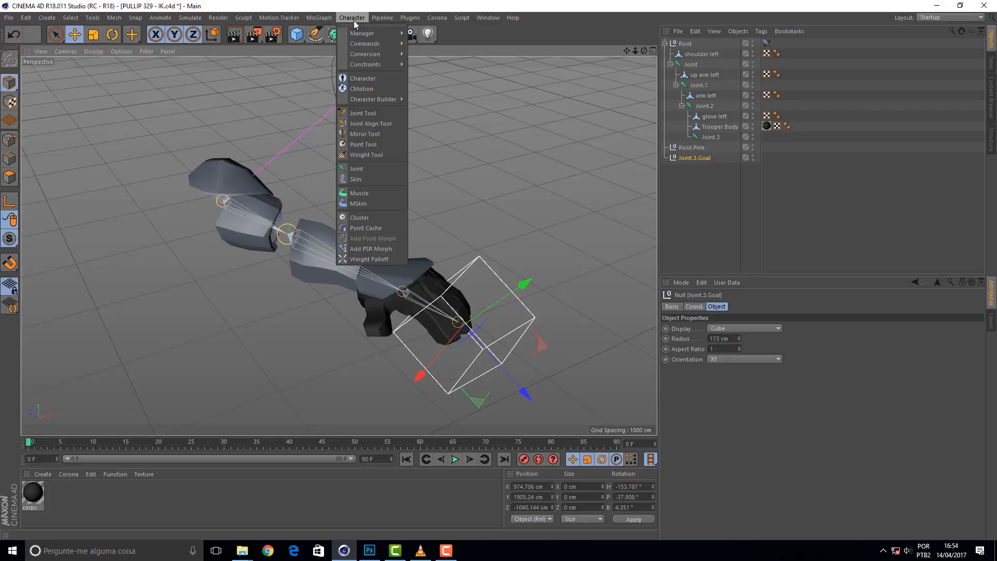
mouse_move(367, 43)
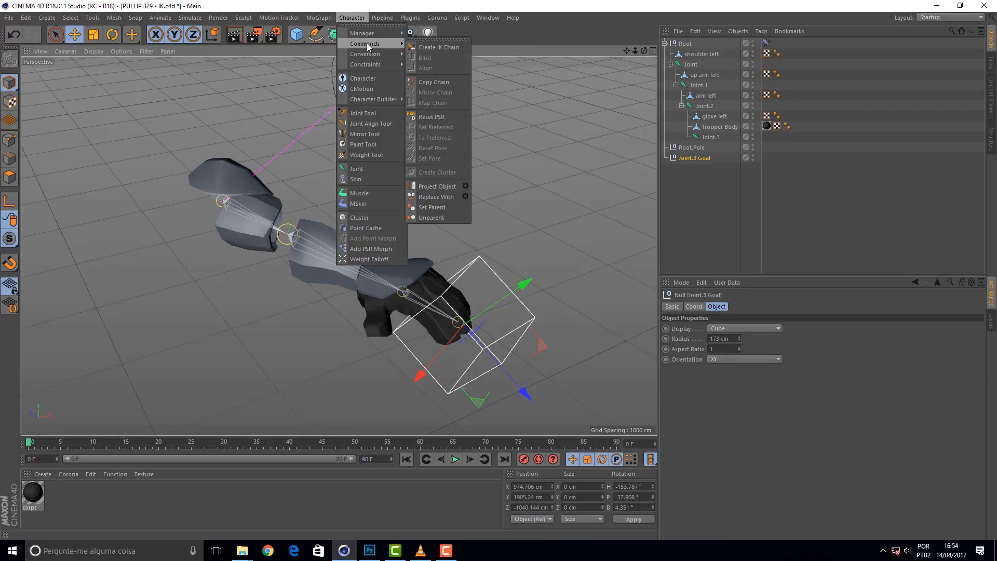
left_click(436, 117)
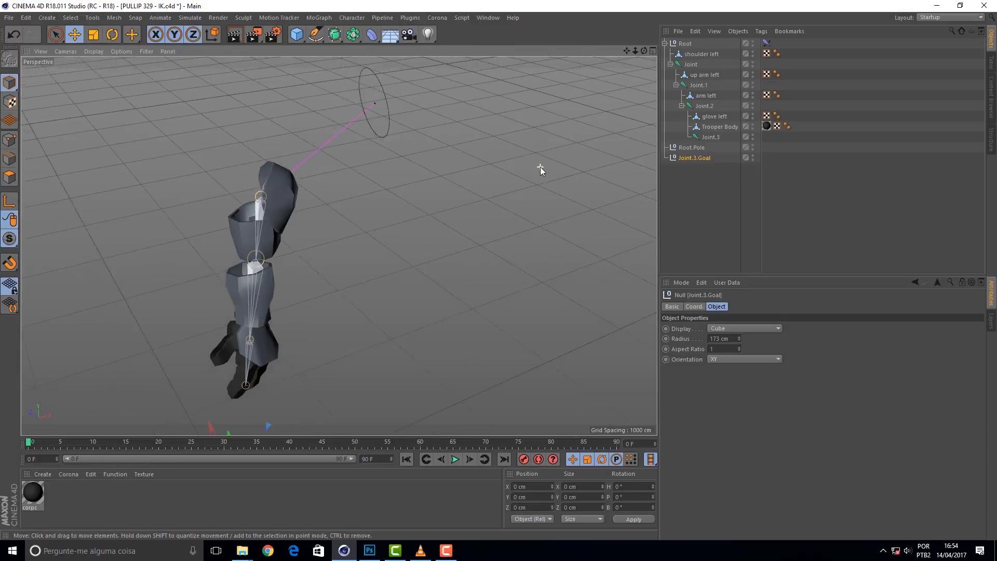
mouse_move(644, 51)
left_mouse_down()
mouse_move(691, 44)
mouse_move(629, 51)
mouse_move(627, 2)
mouse_move(628, 50)
left_mouse_up()
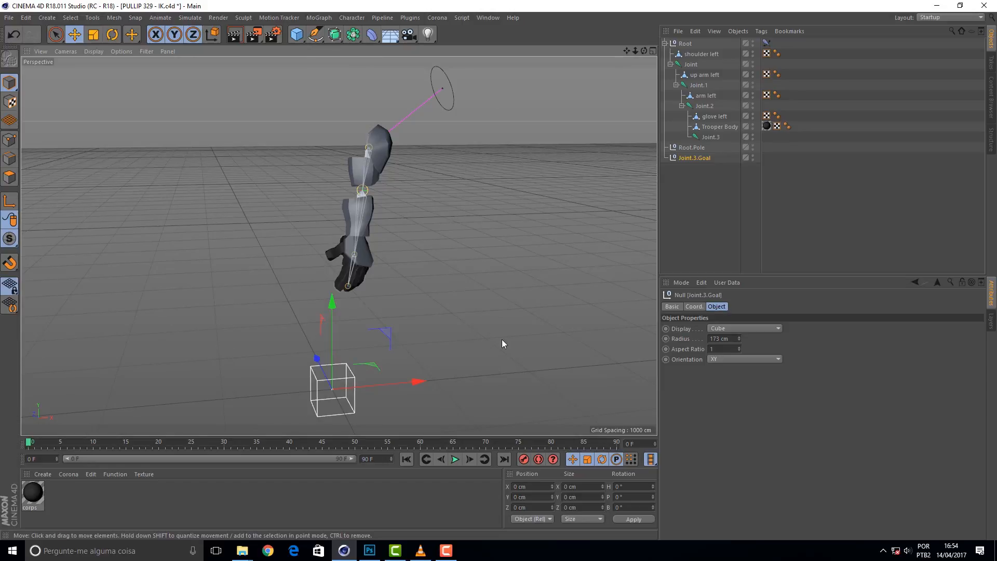
left_click_drag(645, 50, 619, 70)
left_click_drag(415, 145, 441, 145, "alt")
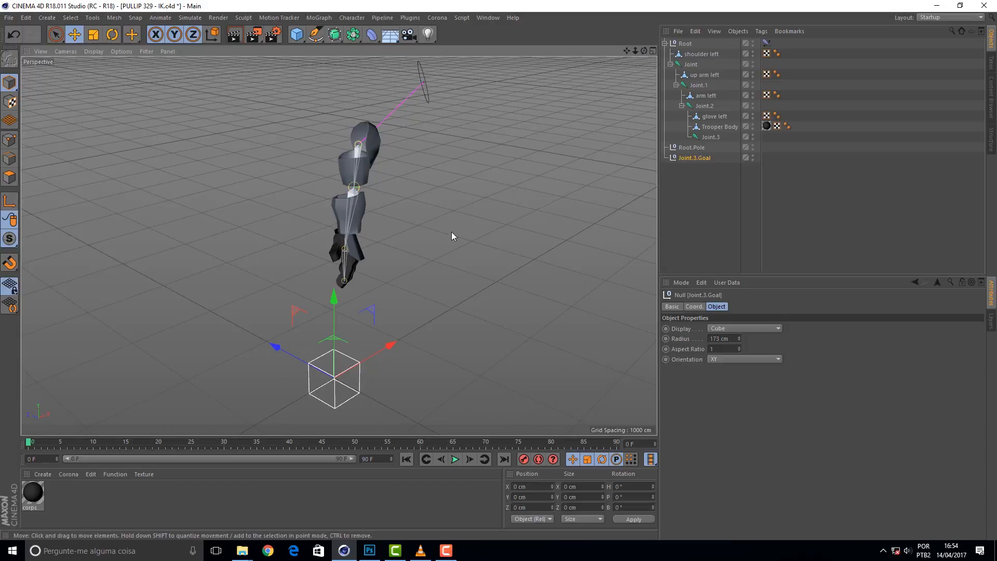
Delete the Joint.3.Goal null, undo the deletion, and undo the preceding PSR reset.
key("Delete")
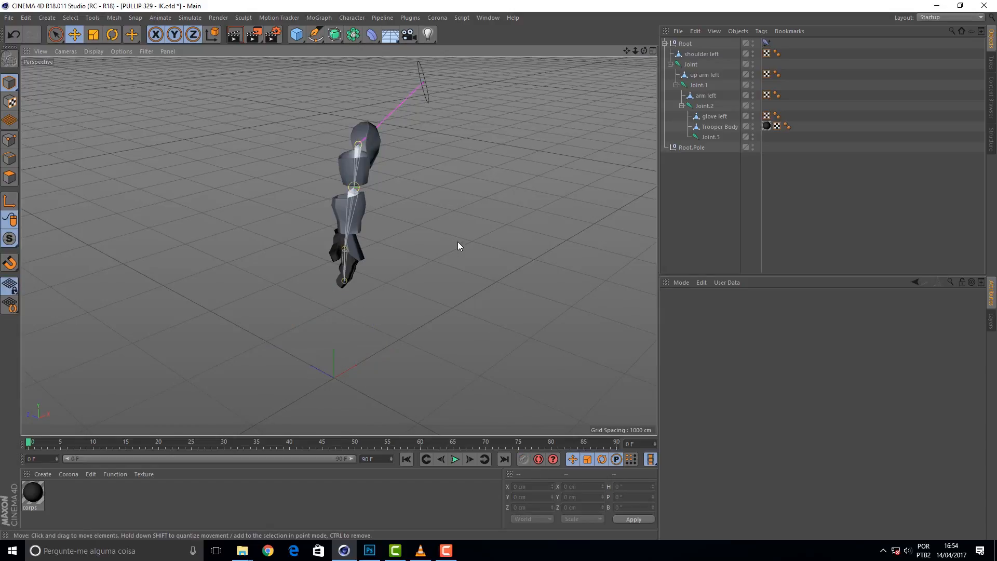
key("ctrl+z")
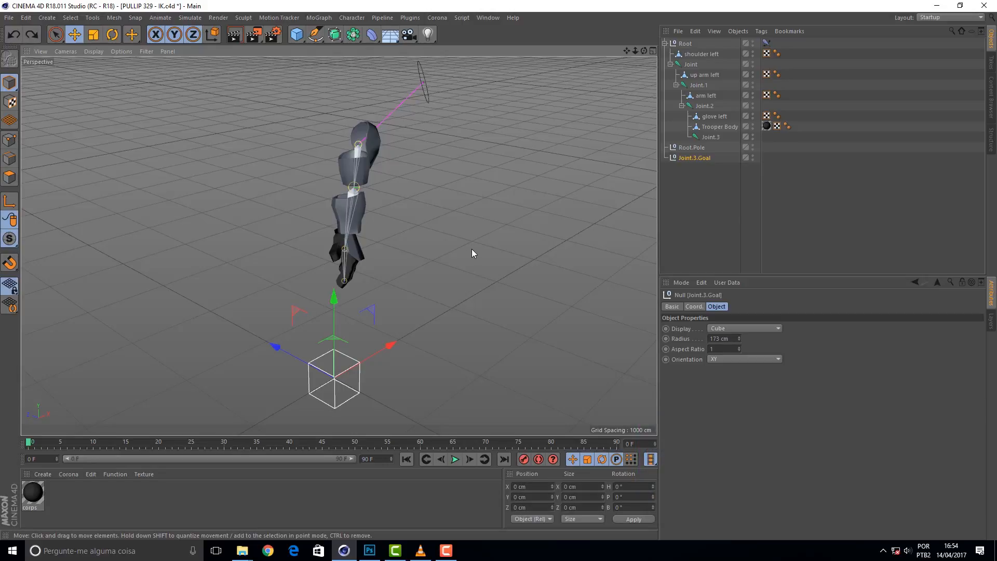
key("ctrl+z")
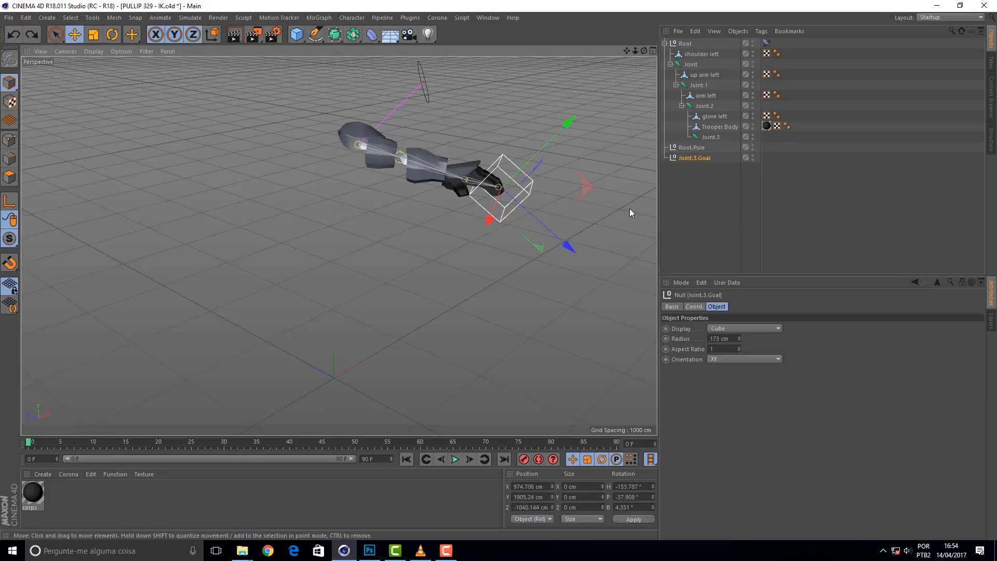
Freeze all transformations of the Joint.3.Goal null in its coordinates.
mouse_move(643, 51)
left_mouse_down()
mouse_move(603, 54)
mouse_move(644, 51)
left_mouse_up()
left_click(695, 306)
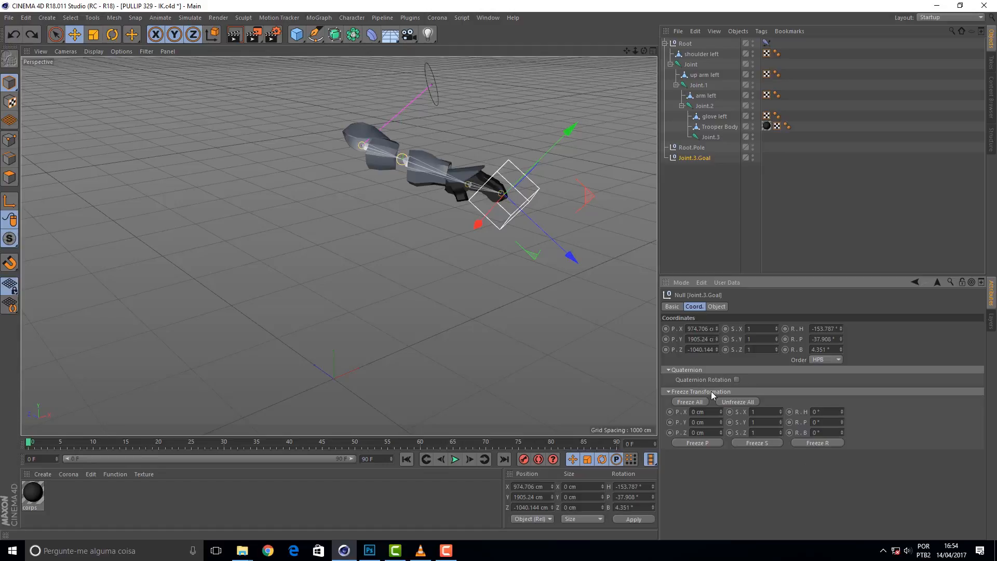
left_click(696, 402)
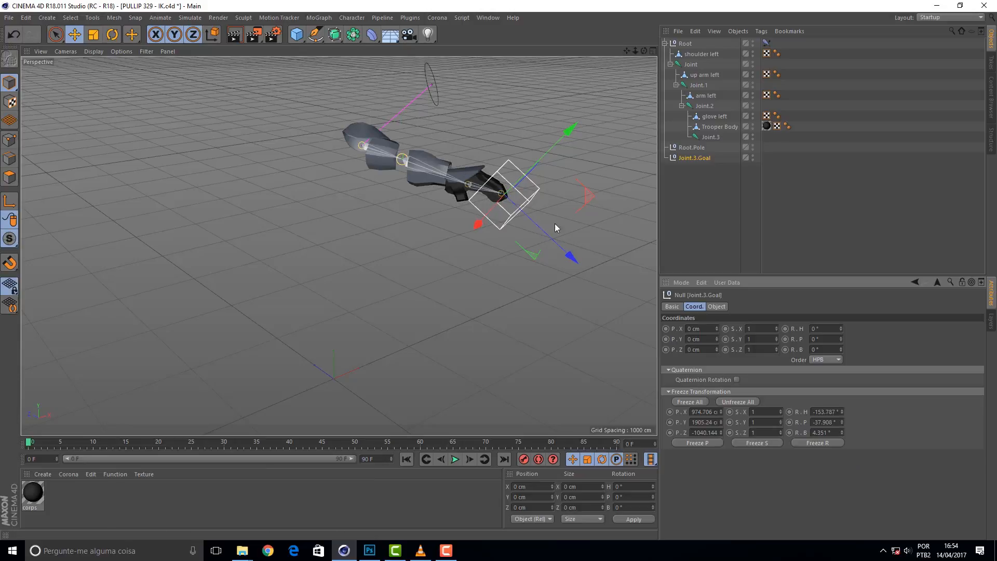
Lower the arm by moving Joint.3.Goal to about P.Y -382 and P.Z 70 cm, and restore its frozen pose with Reset PSR.
left_click_drag(585, 202, 561, 238)
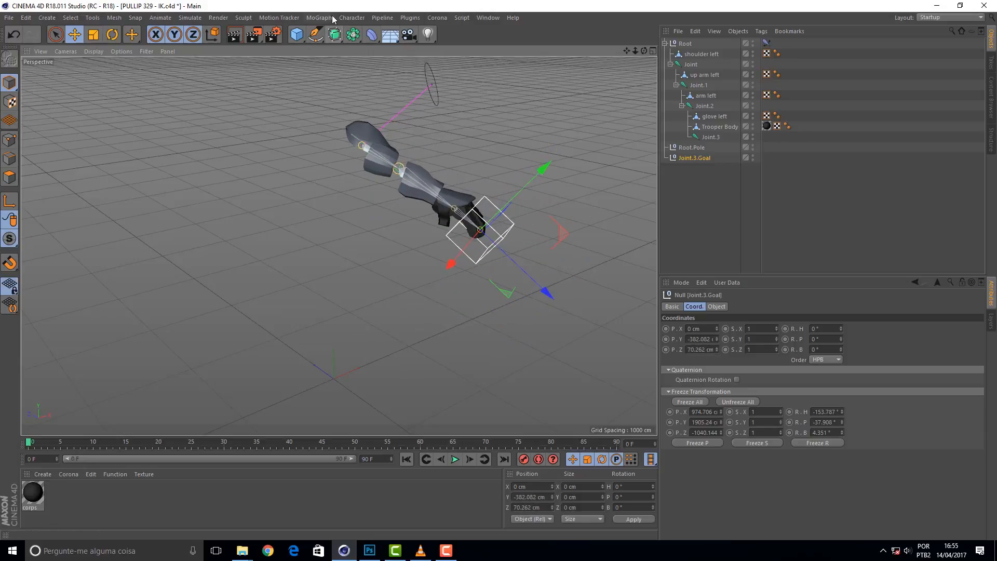
left_click(352, 18)
mouse_move(370, 45)
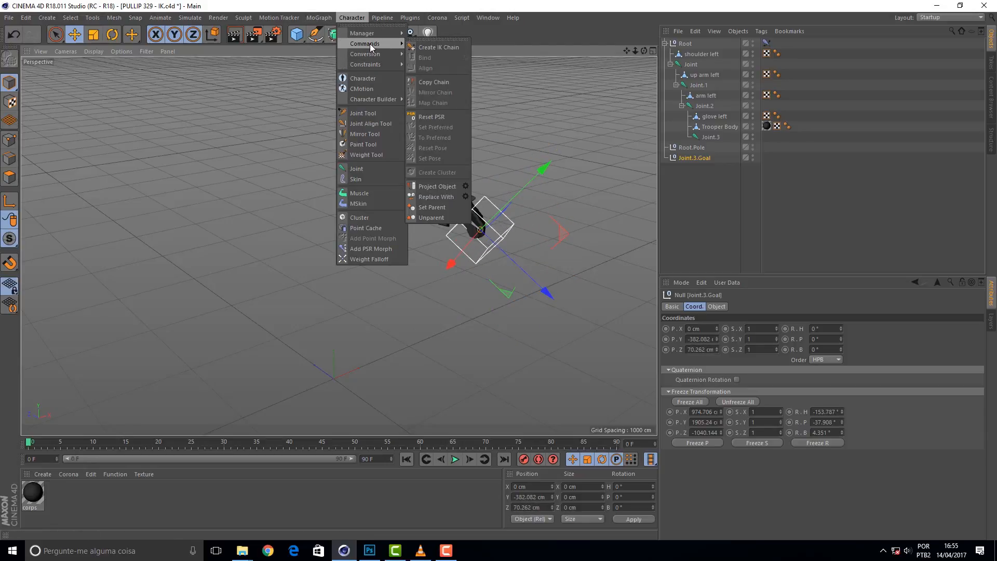
left_click(435, 115)
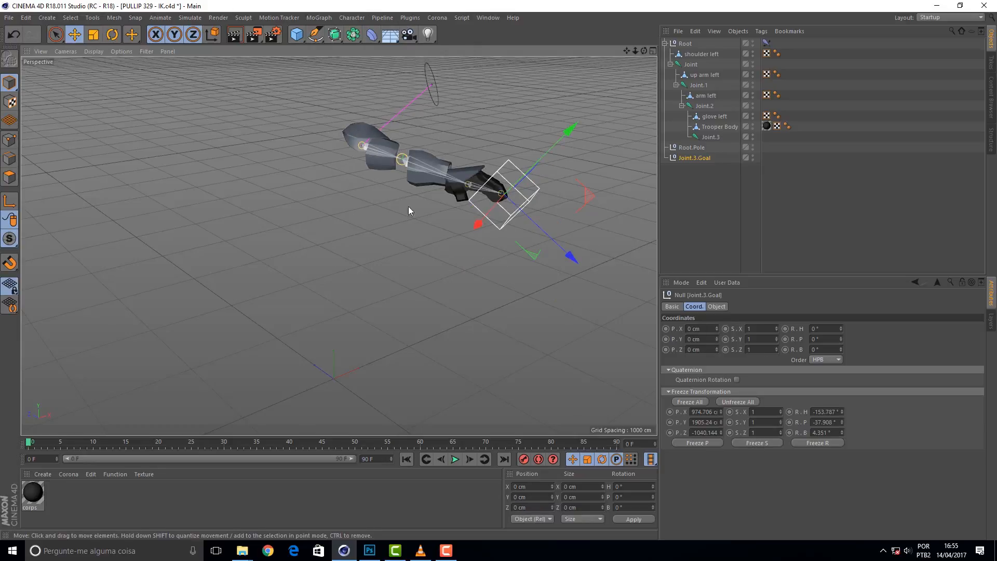
Raise the arm by moving the Joint.3.Goal null to about P.Y 611 cm and P.Z -1052 cm.
left_click_drag(644, 51, 339, 246)
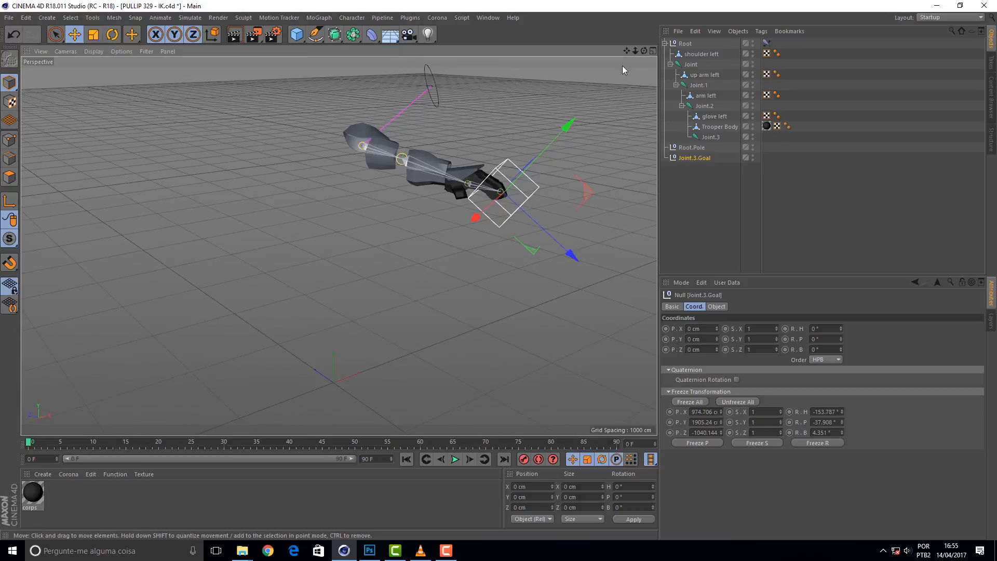
left_click_drag(627, 51, 387, 173)
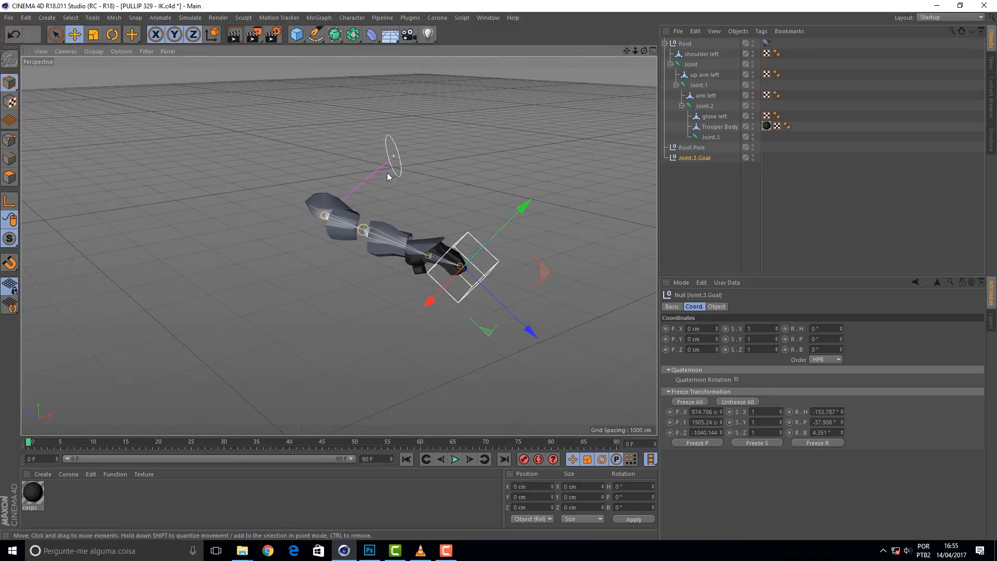
scroll(385, 194, "up", 3)
left_click_drag(644, 51, 495, 359)
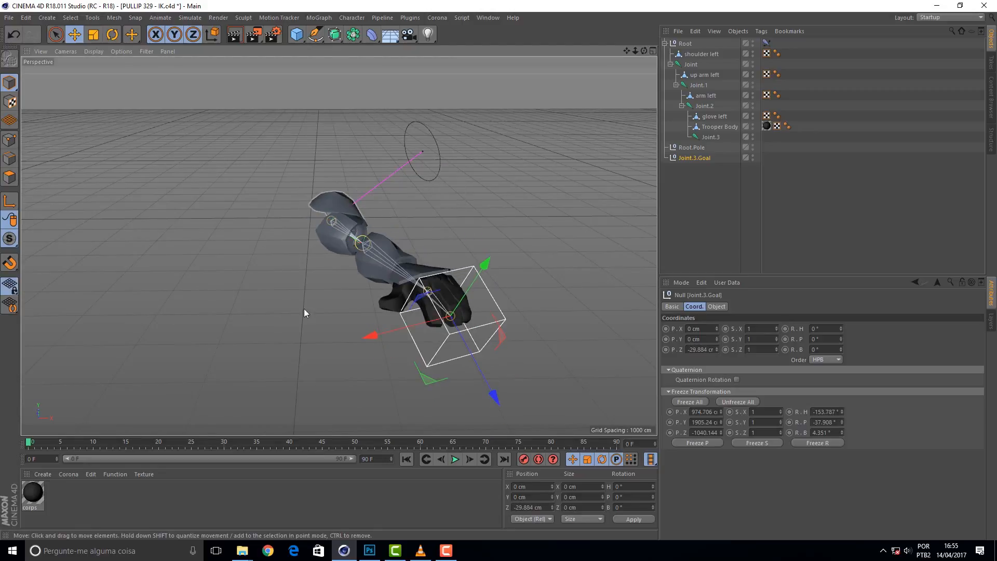
left_click_drag(642, 50, 410, 462)
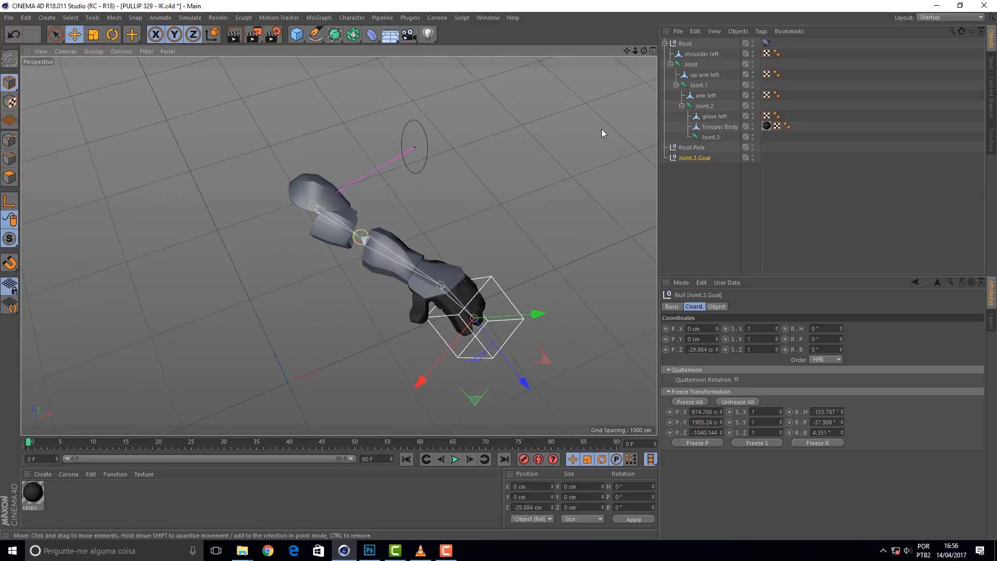
mouse_move(643, 50)
left_mouse_down()
mouse_move(629, 16)
mouse_move(643, 50)
left_mouse_up()
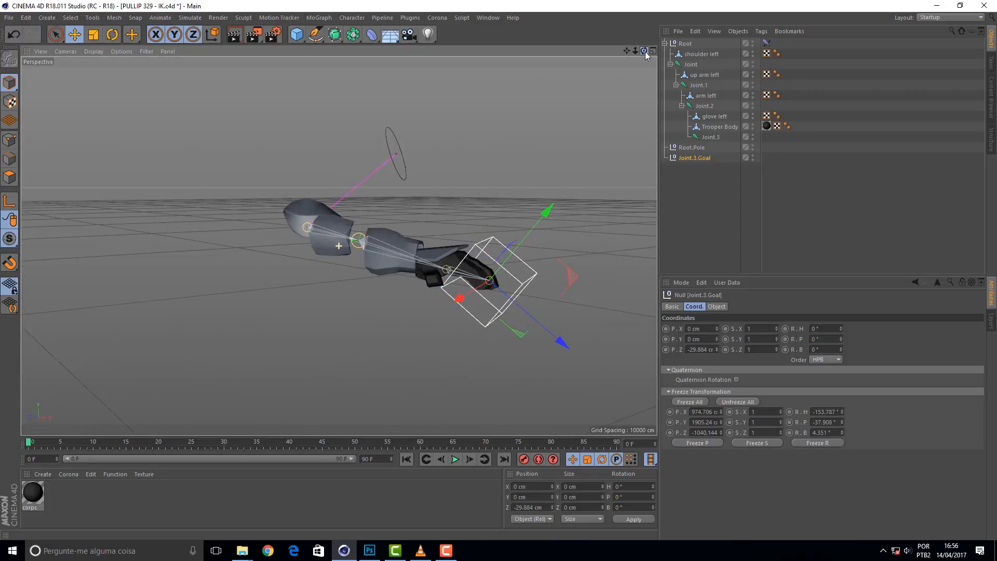
left_click_drag(527, 242, 396, 159)
left_click_drag(535, 352, 519, 79)
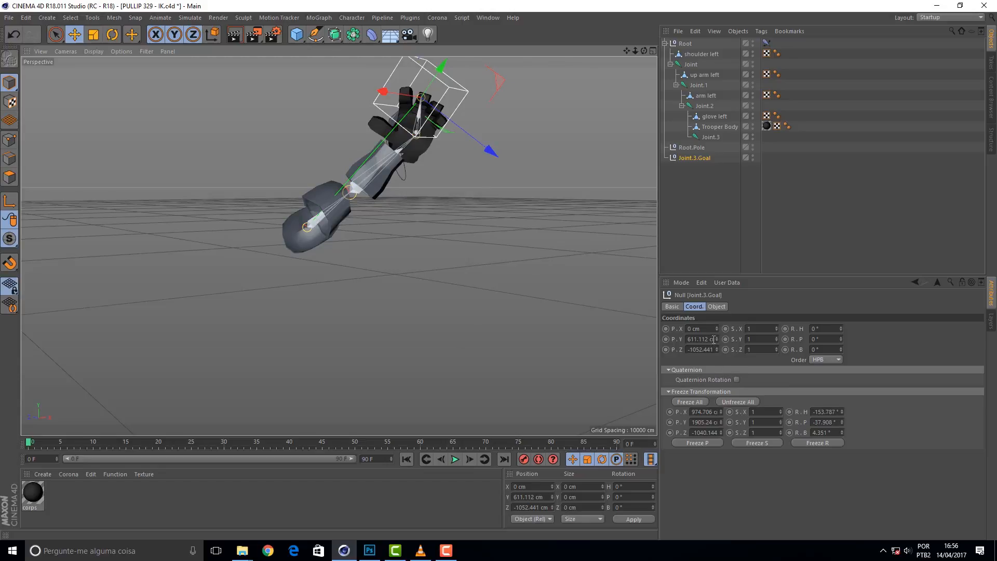
Return the Joint.3.Goal null to its frozen position by setting P.Y and P.Z to 0 cm.
left_click(688, 339)
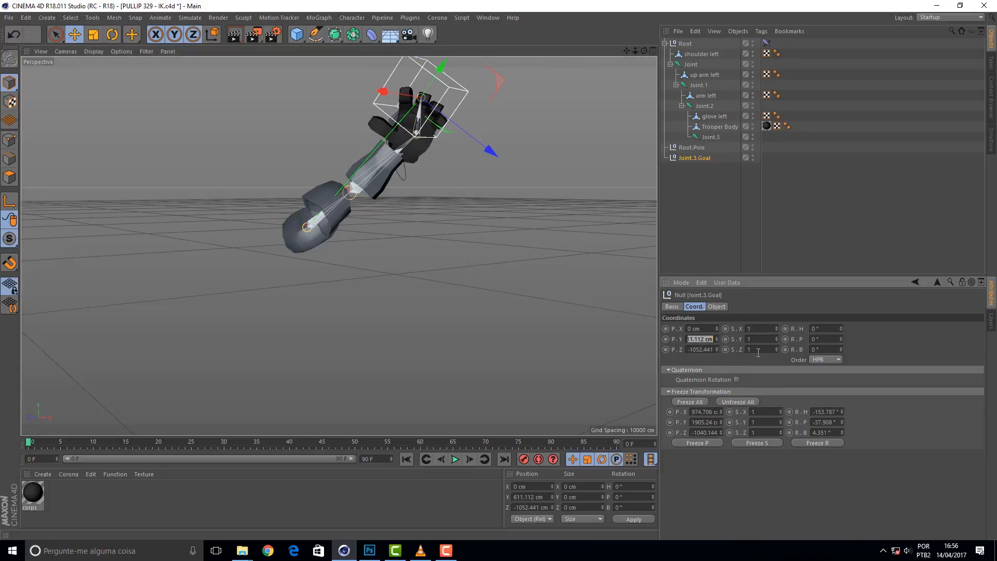
left_click(690, 350)
type("0")
key("Return")
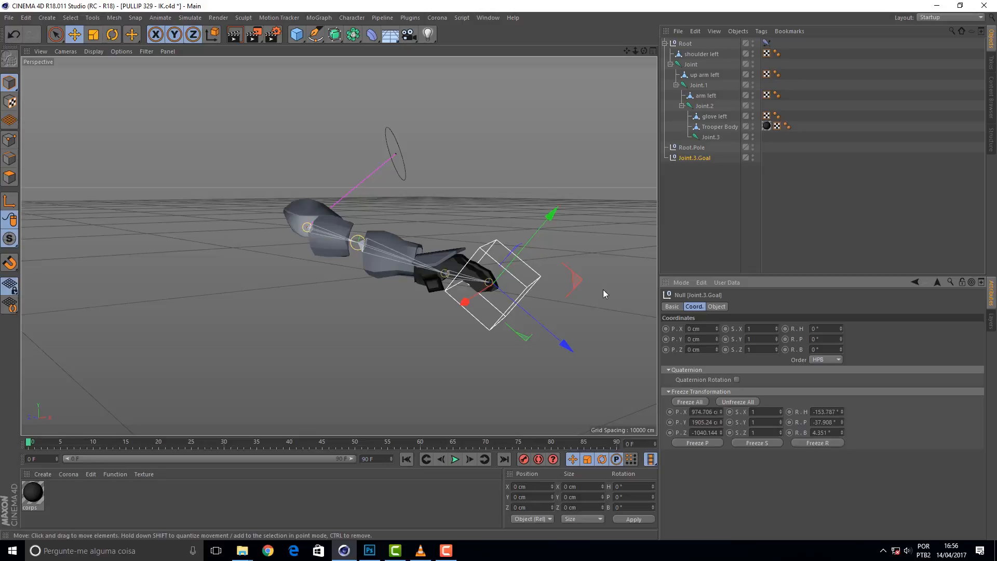
Test the arm by moving Joint.3.Goal up and back down, ending at about P.Y -68 cm and P.Z 23 cm.
left_click_drag(574, 281, 606, 214)
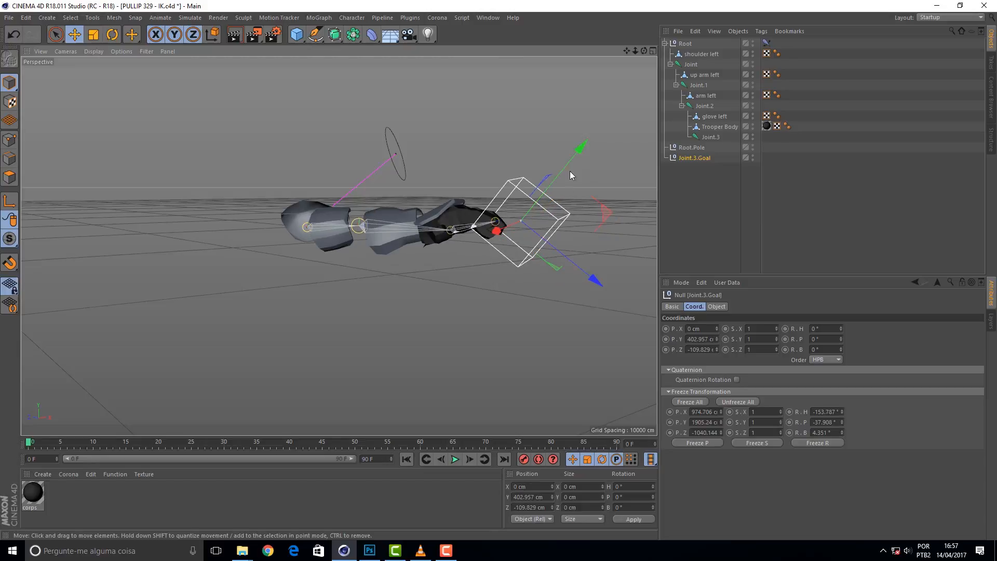
left_click_drag(602, 215, 584, 250)
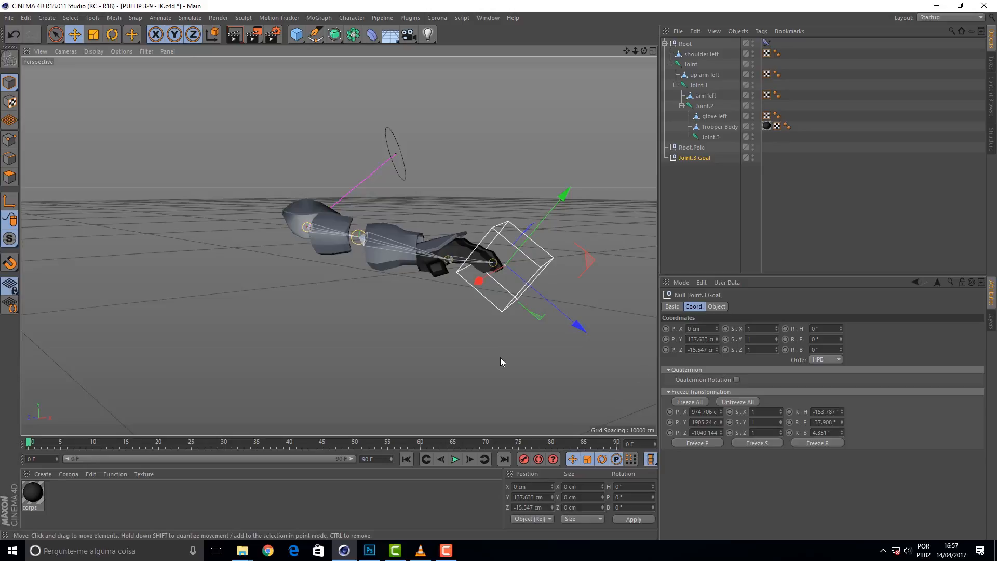
left_click_drag(594, 261, 570, 291)
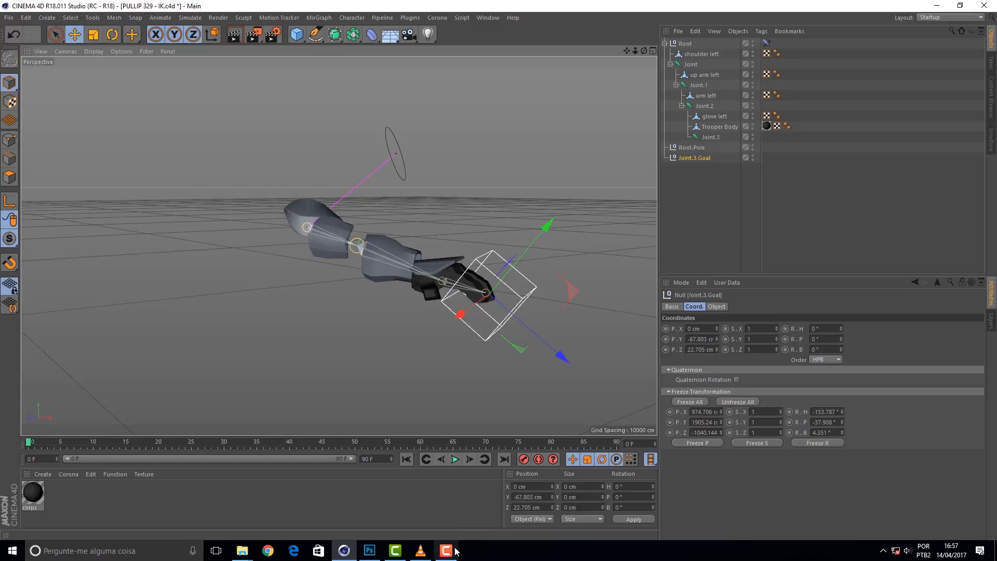
Move the Root.Pole null to about X 569, Y 2618, Z -448 cm to twist the arm.
mouse_move(403, 162)
left_mouse_down()
mouse_move(388, 131)
mouse_move(416, 200)
mouse_move(394, 163)
left_mouse_up()
left_click(692, 148)
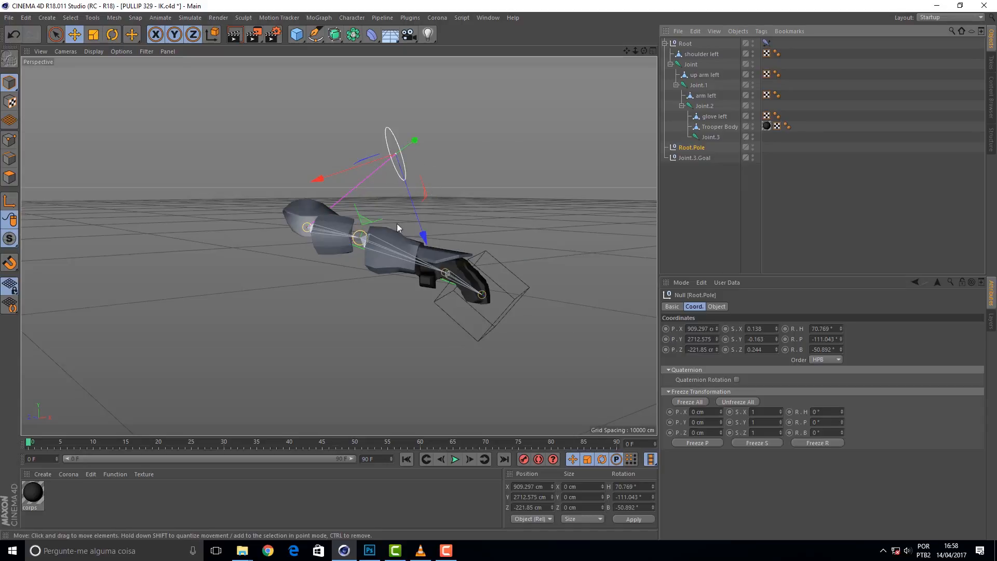
left_click_drag(414, 140, 400, 156)
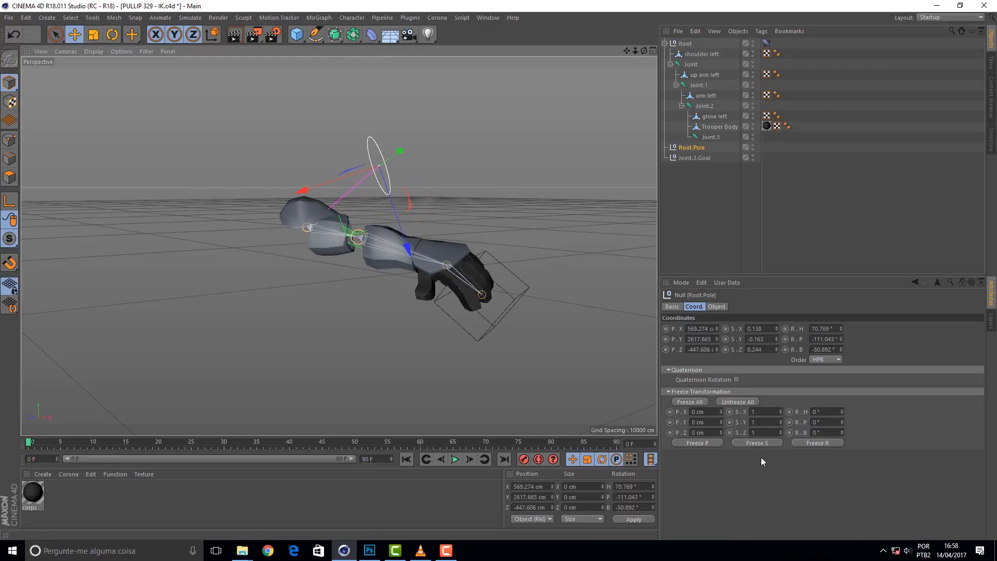
Freeze all transformations of the Root.Pole null.
left_click(690, 391)
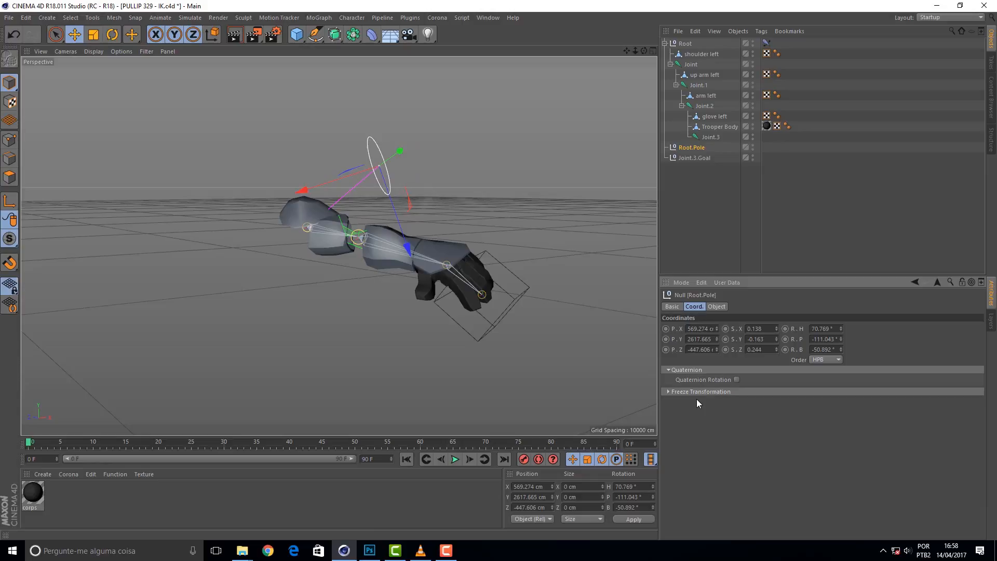
left_click(669, 391)
left_click(690, 401)
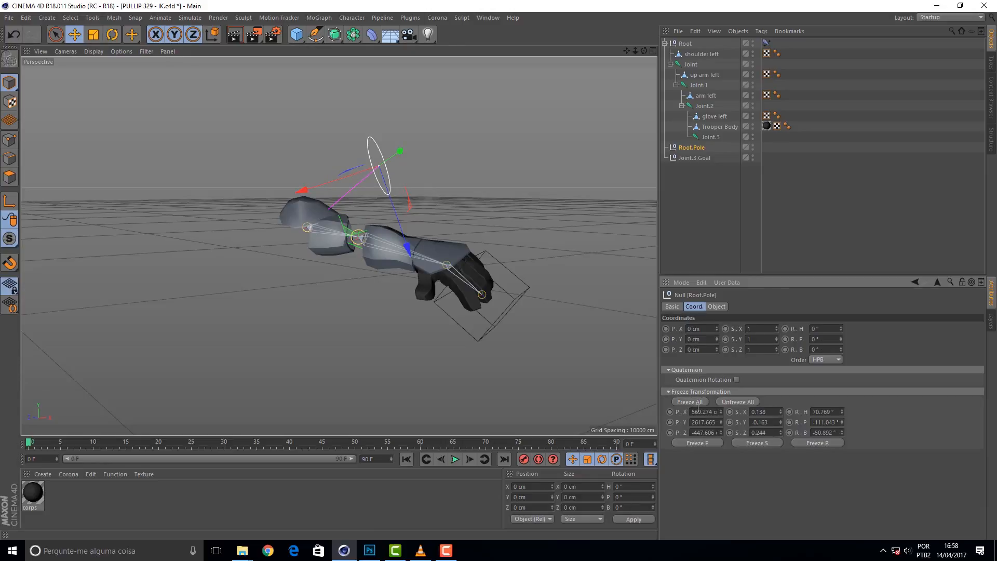
Move the Root.Pole null to about P.Z 119 cm and return it to its frozen pose with Reset PSR.
mouse_move(394, 213)
left_mouse_down()
mouse_move(337, 125)
mouse_move(459, 352)
mouse_move(395, 208)
mouse_move(397, 218)
left_mouse_up()
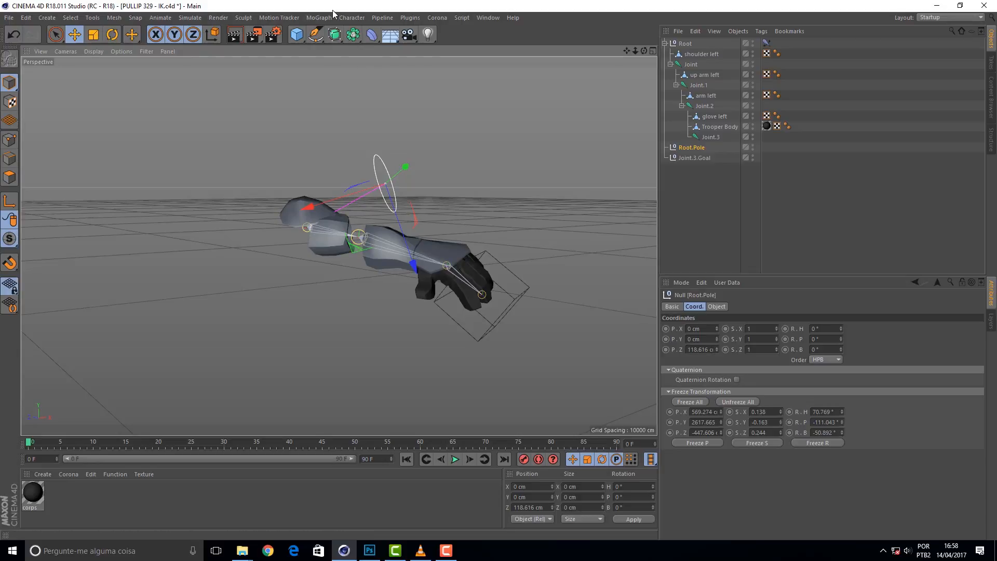
left_click(352, 18)
mouse_move(365, 43)
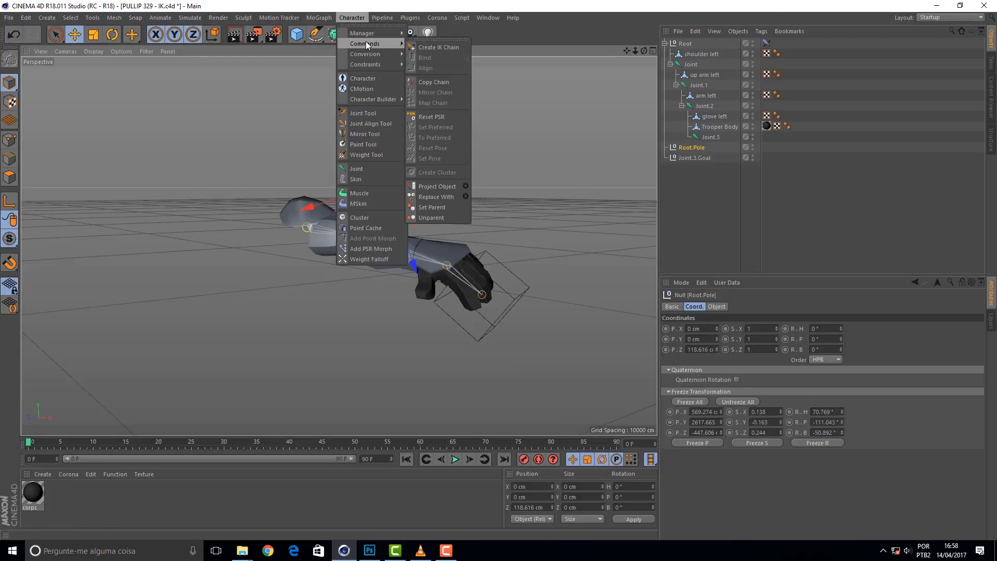
left_click(433, 116)
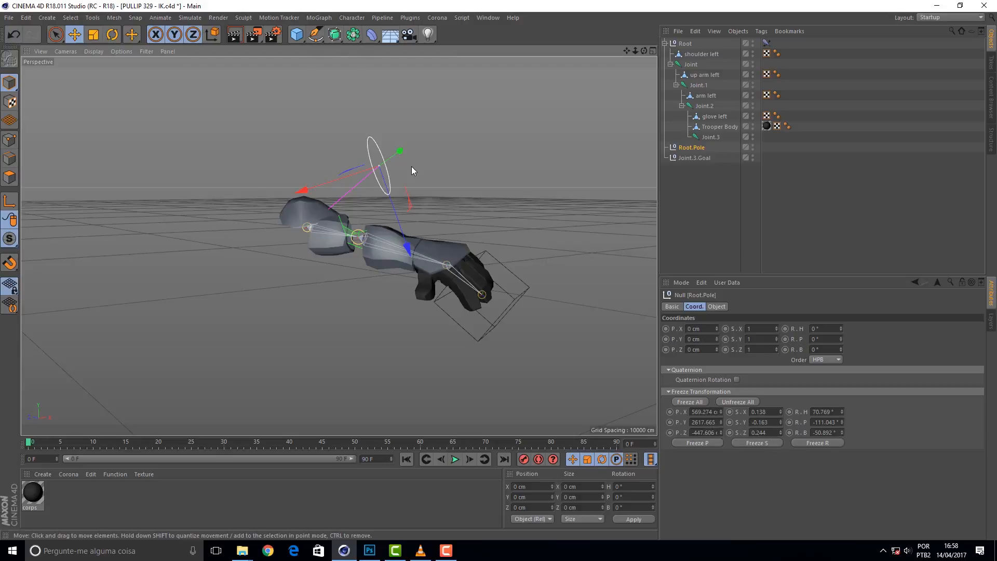
Test the arm twist by moving Root.Pole around, ending at about P.X -552 cm and P.Z 38 cm.
left_click_drag(401, 228, 349, 211)
left_click_drag(334, 158, 423, 160)
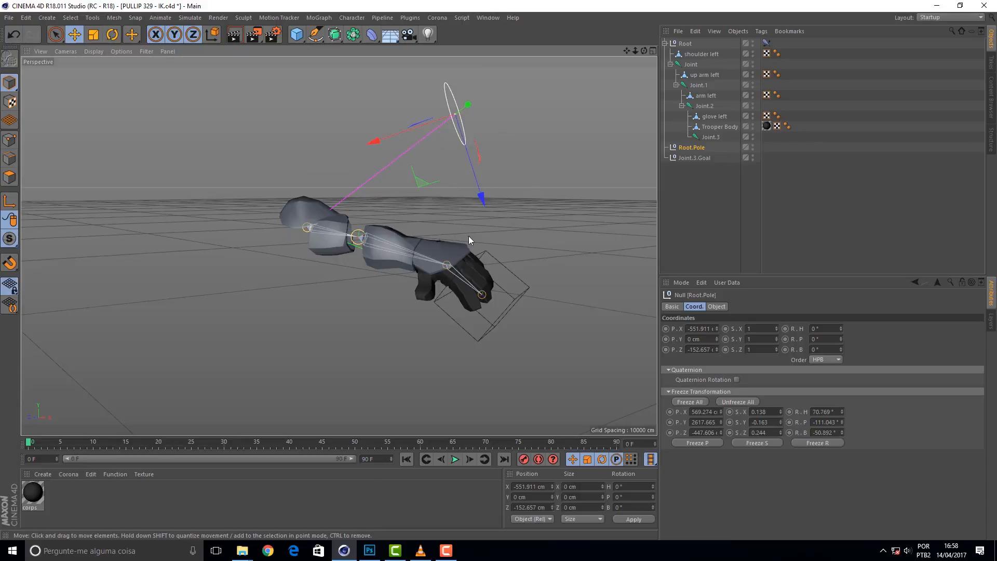
mouse_move(645, 51)
left_mouse_down()
mouse_move(690, 46)
mouse_move(628, 26)
mouse_move(657, 39)
mouse_move(645, 51)
left_mouse_up()
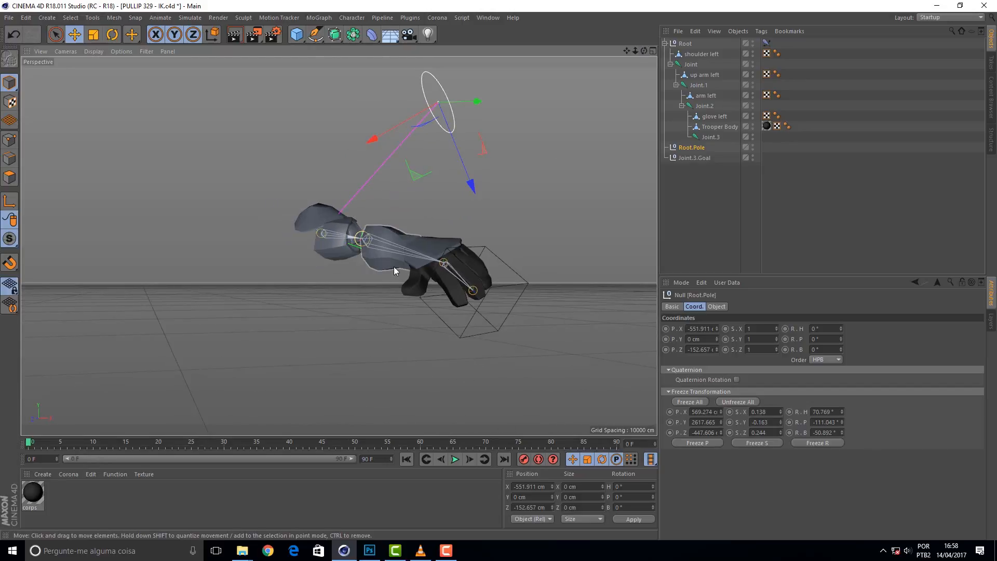
left_click_drag(472, 182, 469, 230)
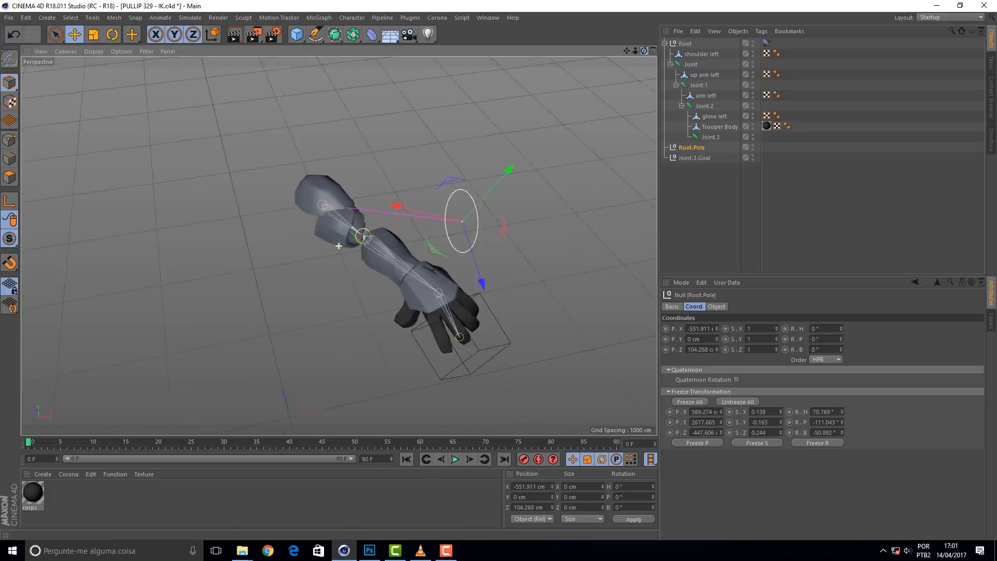
left_click_drag(469, 169, 493, 216)
Set the Root.Pole null's display shape to Sphere.
left_click(672, 307)
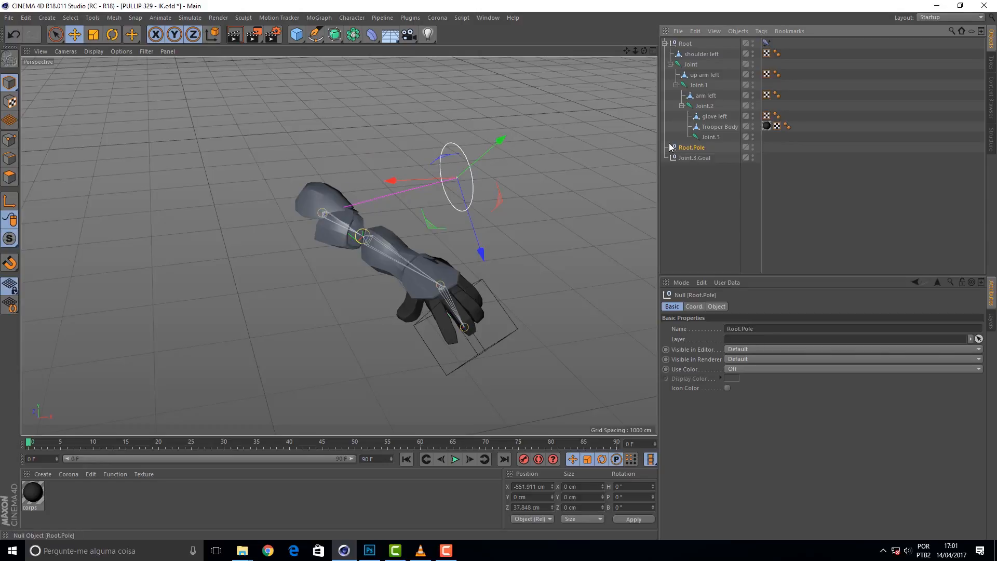
left_click(716, 306)
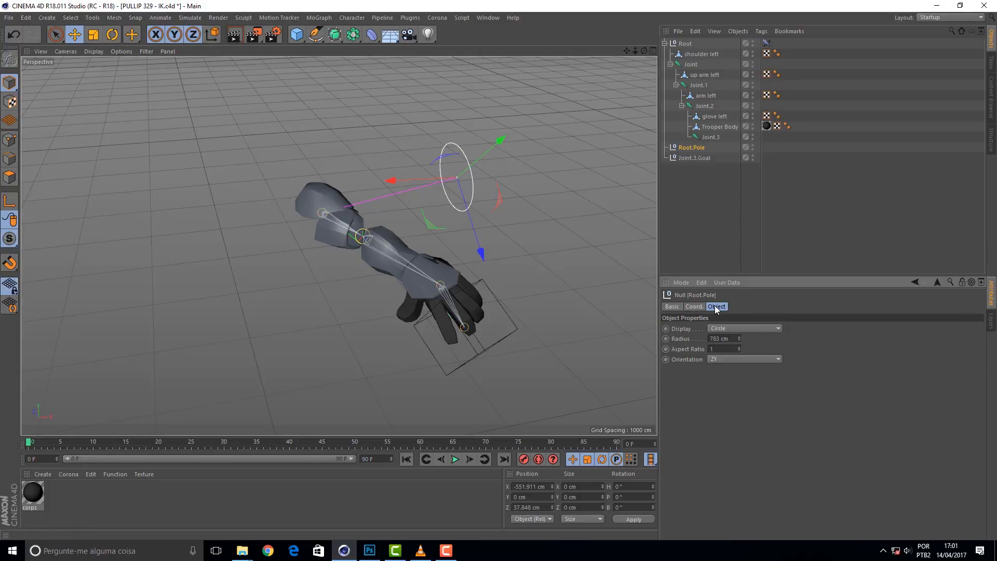
left_click(756, 330)
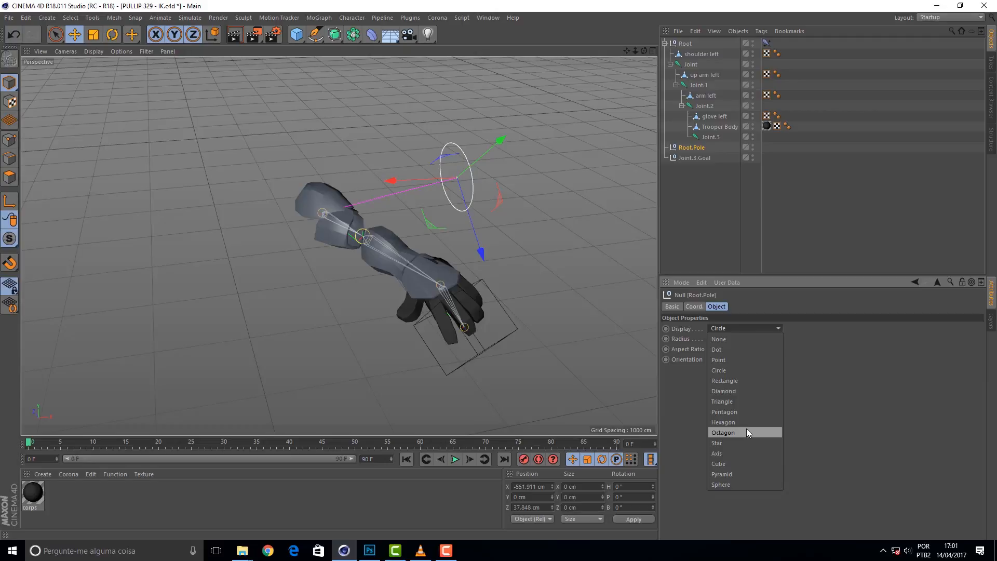
left_click(744, 484)
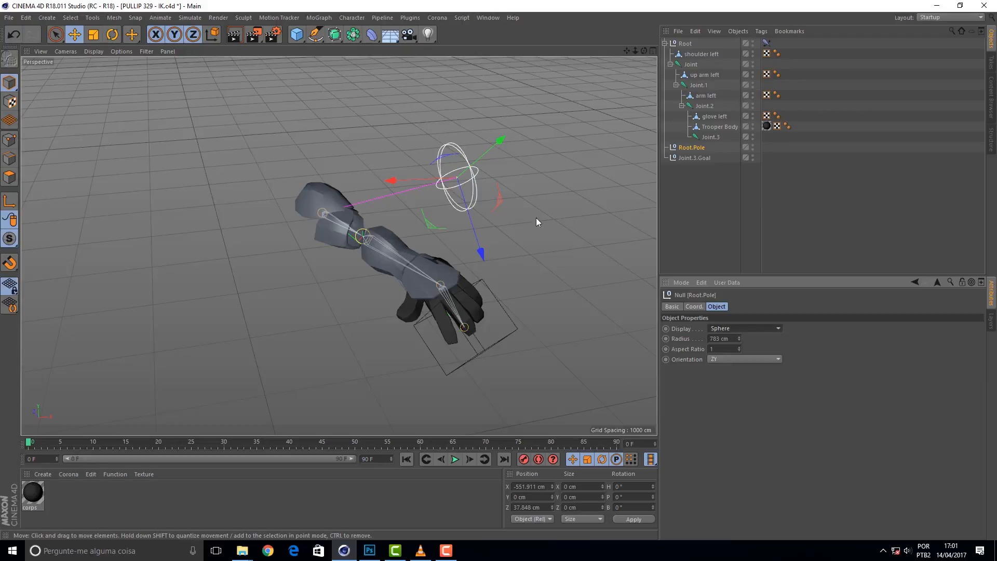
Move the Root.Pole null along its Z axis to about P.Z 111 cm.
left_click_drag(644, 50, 668, 20)
left_click_drag(339, 245, 343, 245)
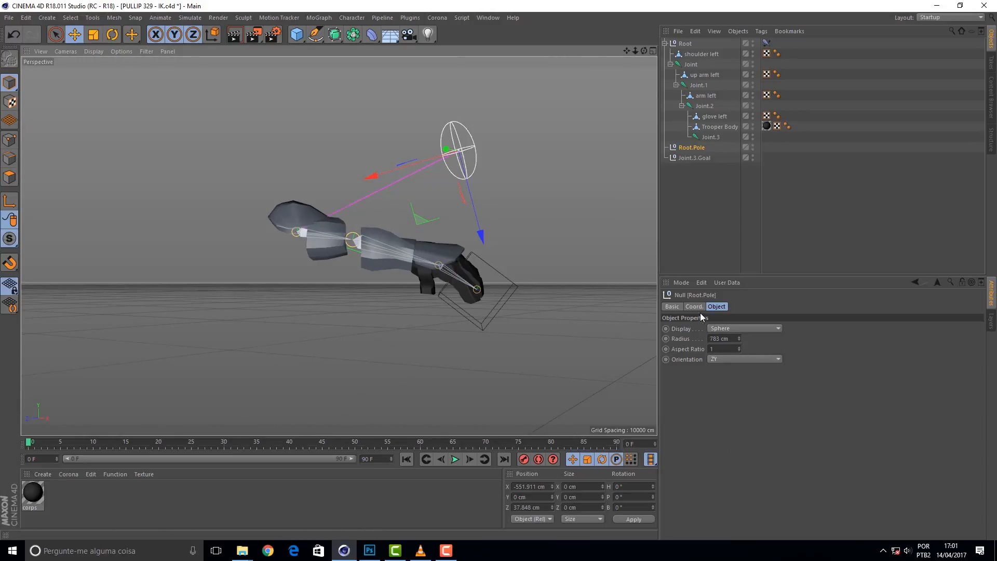
left_click(692, 307)
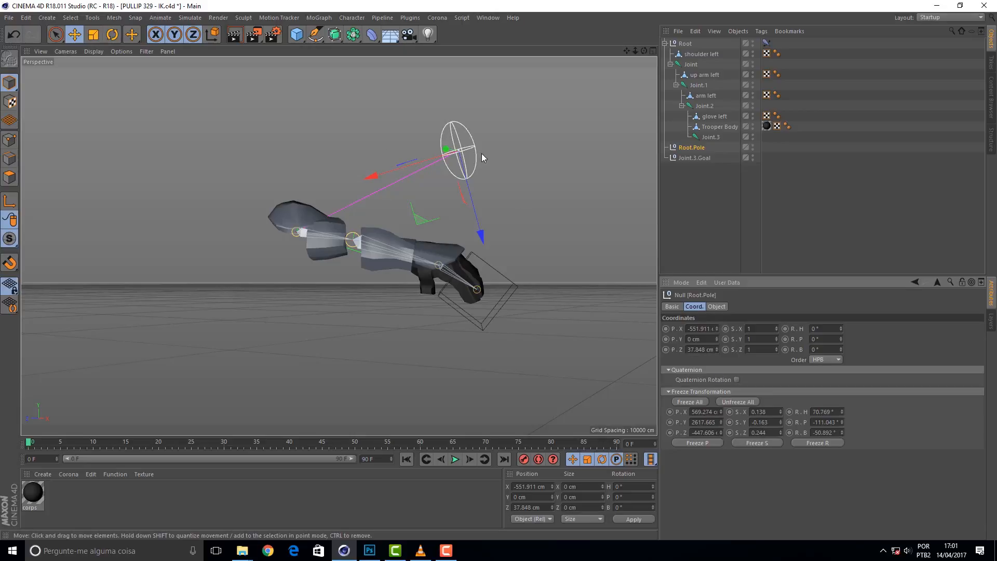
mouse_move(481, 238)
left_mouse_down()
mouse_move(458, 162)
mouse_move(447, 190)
mouse_move(483, 245)
left_mouse_up()
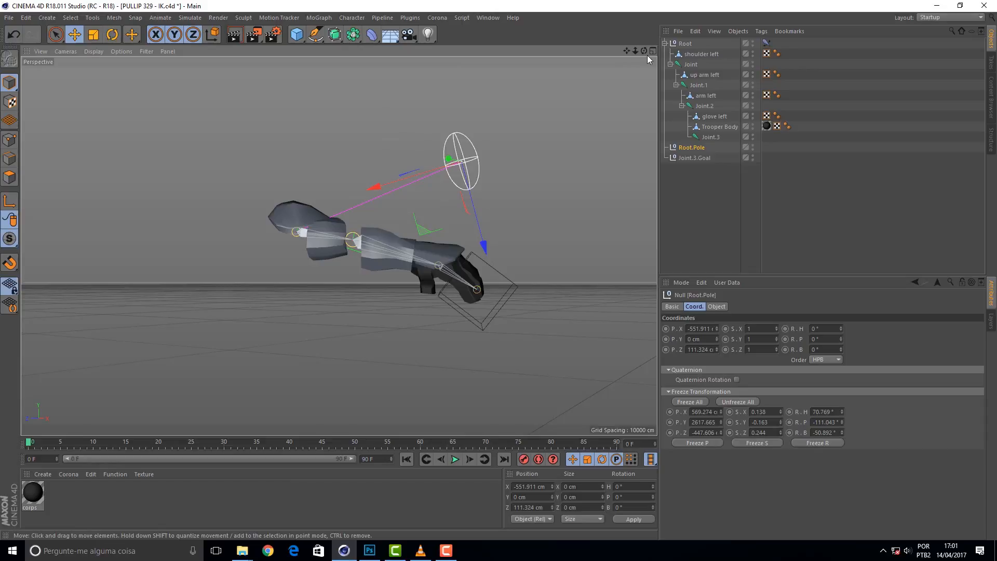
left_click_drag(644, 51, 521, 19)
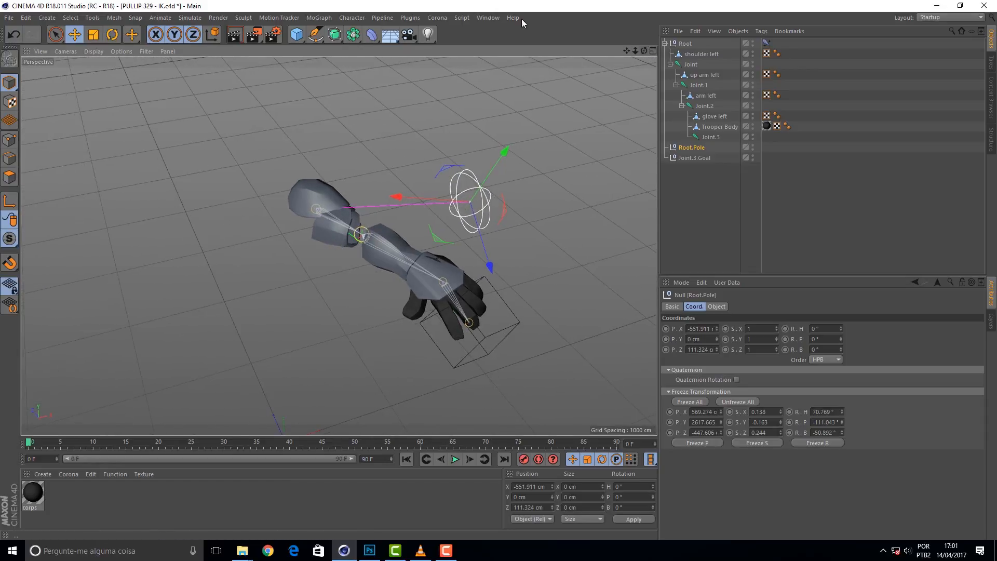
Switch to the Pullip Princess Trooper Rig 001.c4d project and examine the character's leg rig, undoing any accidental change.
left_click(487, 18)
left_click(534, 273)
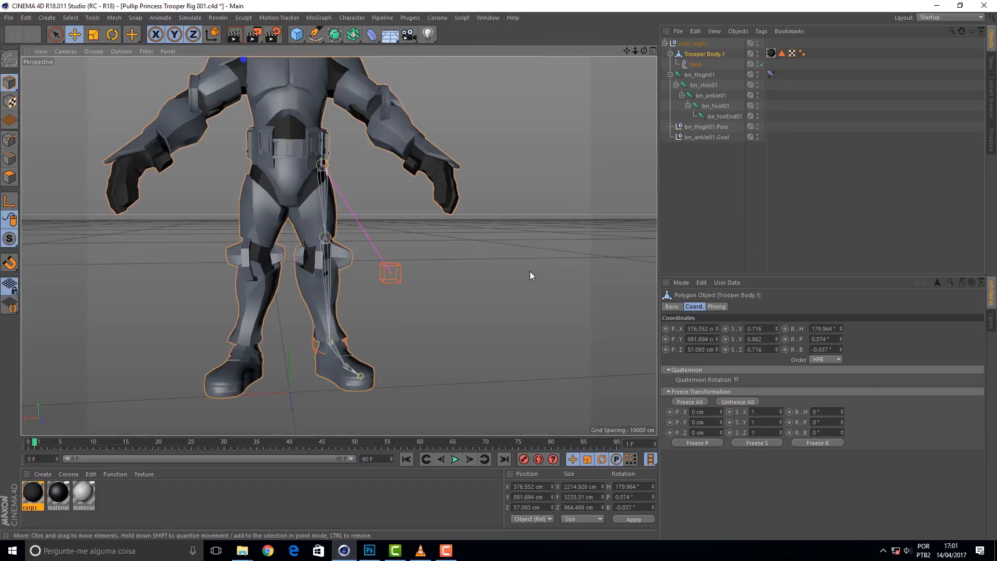
left_click_drag(644, 50, 572, 54)
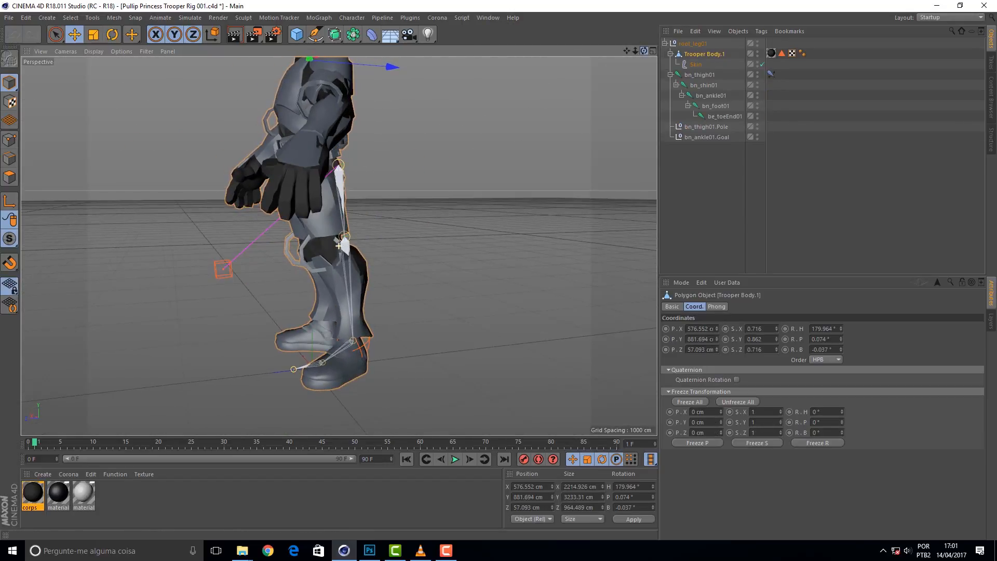
left_click_drag(643, 50, 170, 267)
key("ctrl+z")
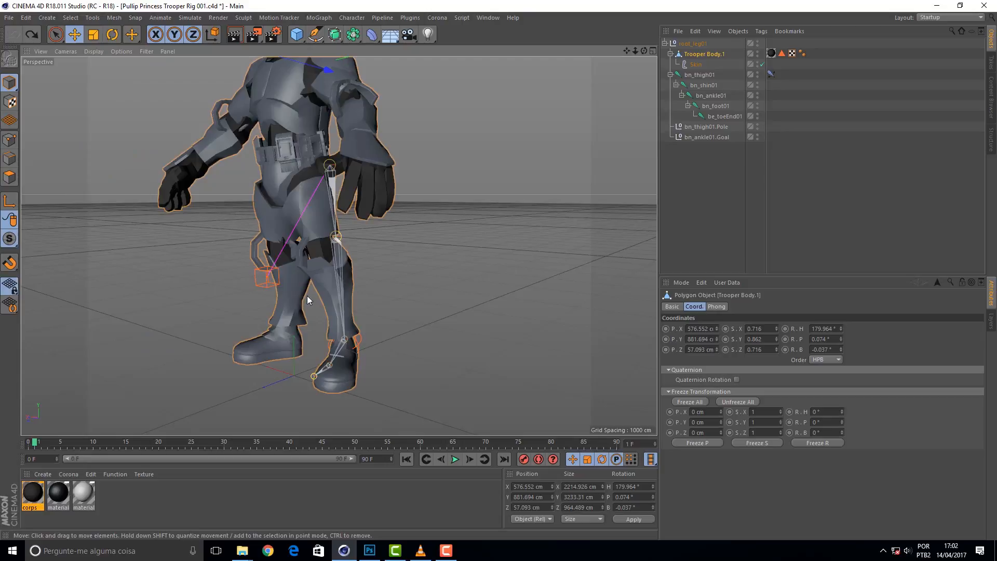
Move the bn_thigh01.Pole null slightly sideways in front of the character's knees.
left_click(706, 126)
left_click_drag(335, 288, 357, 317)
mouse_move(348, 266)
left_mouse_down()
mouse_move(322, 277)
mouse_move(352, 265)
left_mouse_up()
Move the bn_ankle01.Goal null below the foot to about P.X 175, P.Y 131, P.Z -156 cm.
left_click(362, 340)
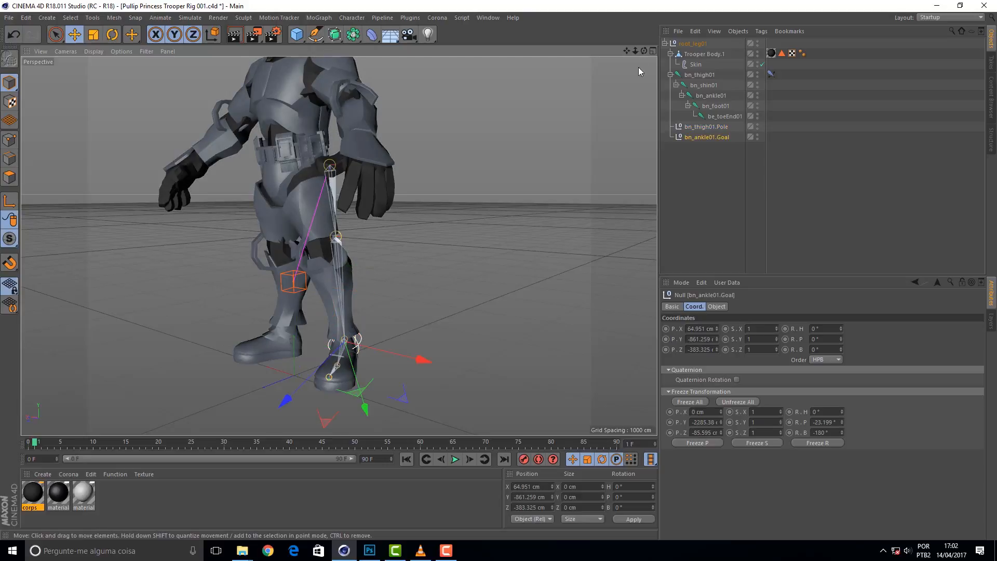
left_click_drag(644, 51, 400, 379)
left_click_drag(387, 427, 402, 512)
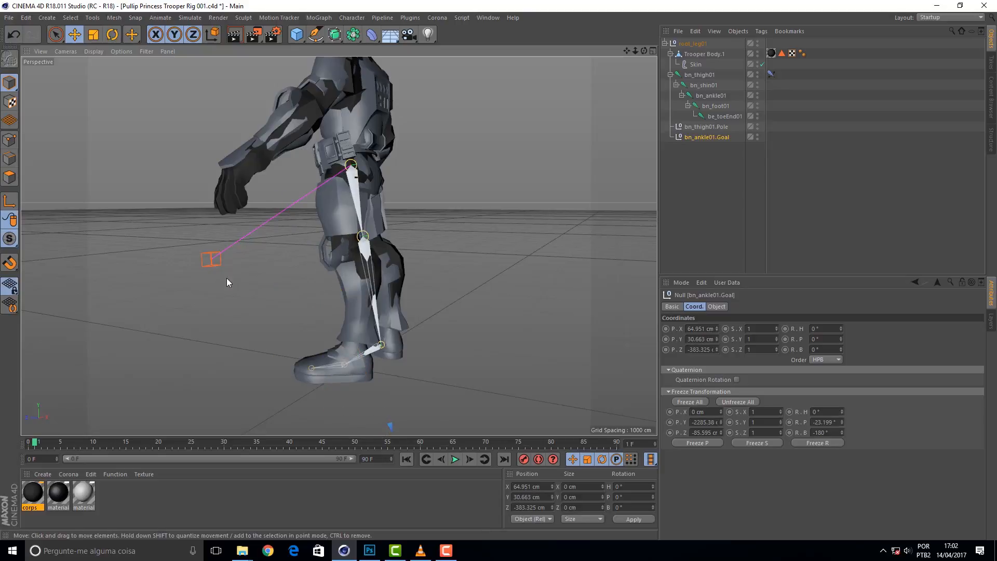
left_click_drag(211, 266, 179, 288)
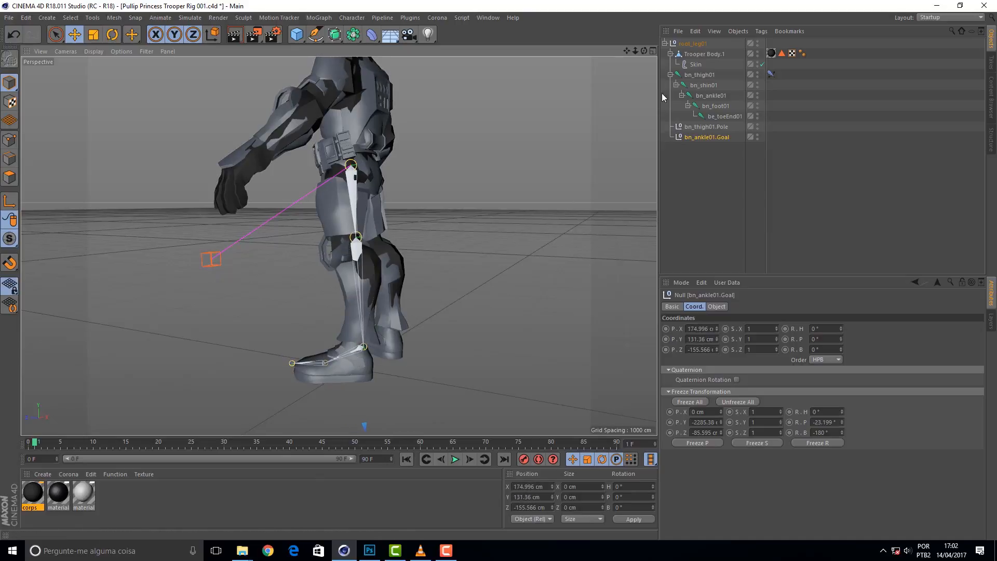
Move the bn_ankle01.Goal null along its X axis to about P.X 74 cm.
mouse_move(635, 50)
left_mouse_down()
mouse_move(656, 50)
mouse_move(613, 50)
mouse_move(635, 50)
mouse_move(626, 60)
left_mouse_up()
left_click_drag(339, 245, 334, 273, "alt")
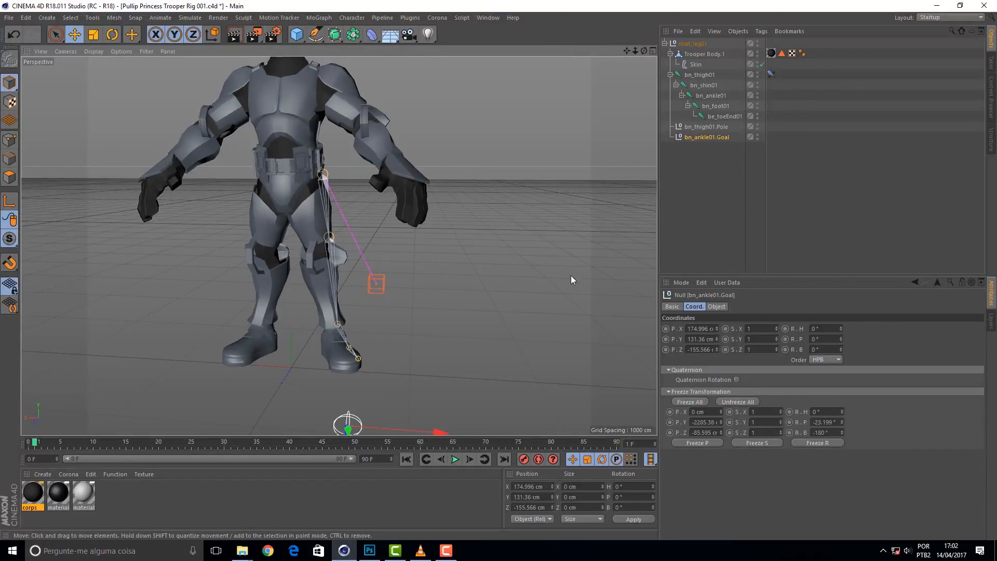
left_click_drag(644, 50, 603, 51)
left_click_drag(339, 246, 425, 294, "alt")
left_click_drag(389, 387, 397, 363)
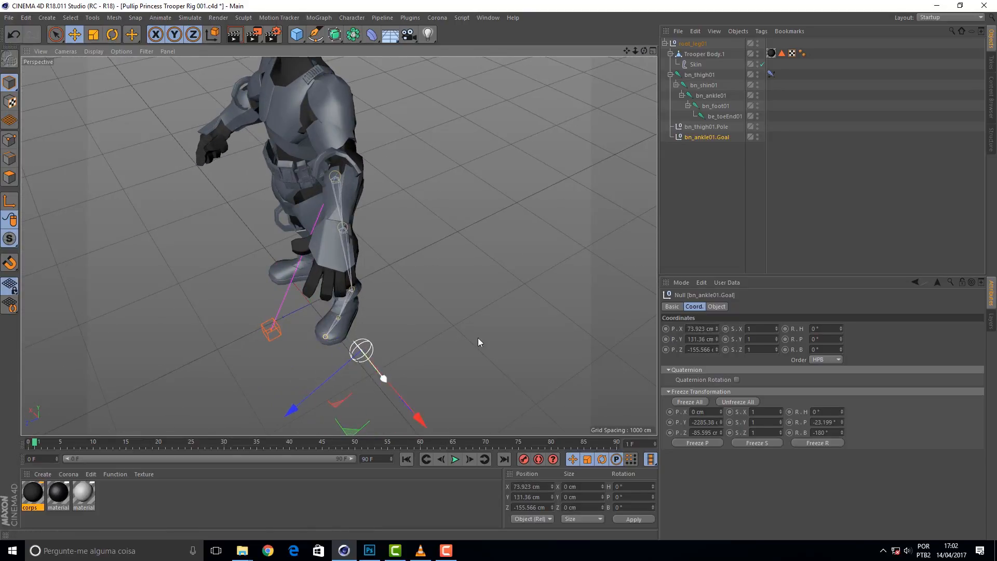
Raise the bn_ankle01.Goal null back to the foot, ending at about P.Y -642 cm and P.Z -279 cm.
left_click_drag(644, 51, 528, 144)
scroll(437, 205, "down", 3)
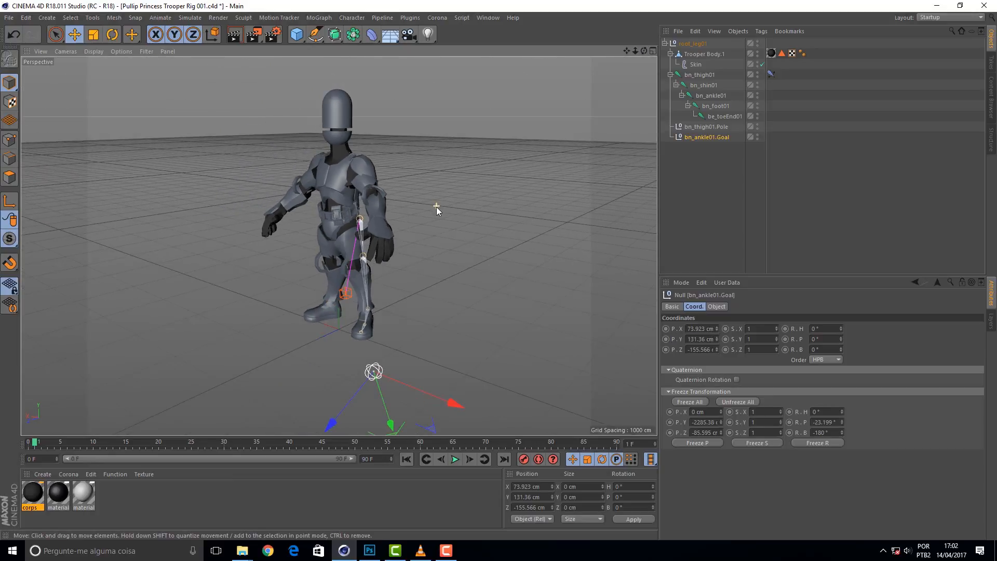
left_click_drag(389, 422, 377, 382)
mouse_move(322, 360)
left_mouse_down()
mouse_move(341, 334)
mouse_move(323, 360)
left_mouse_up()
left_click_drag(644, 50, 518, 57)
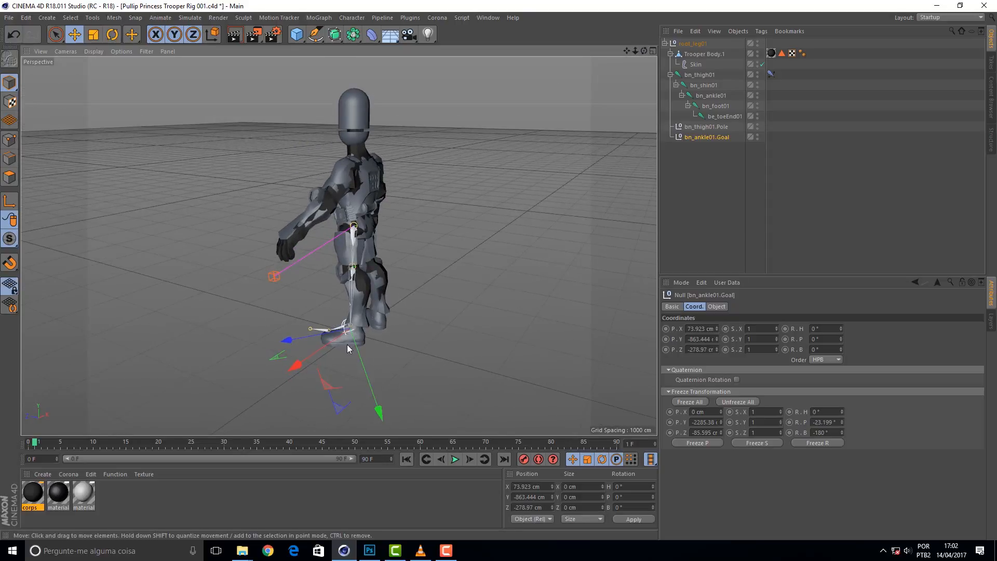
left_click_drag(370, 389, 403, 395)
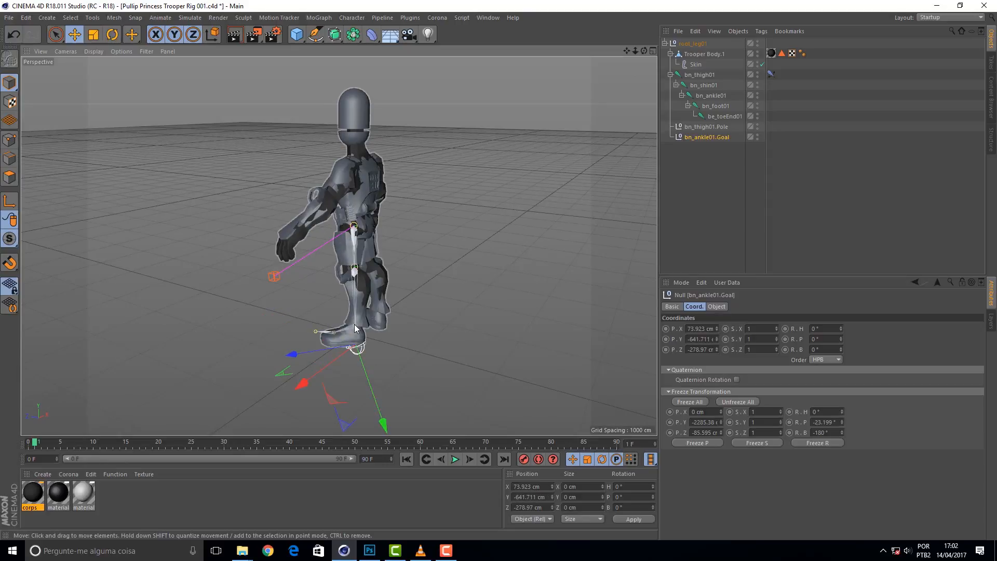
left_click_drag(644, 50, 470, 19)
scroll(344, 214, "up", 5)
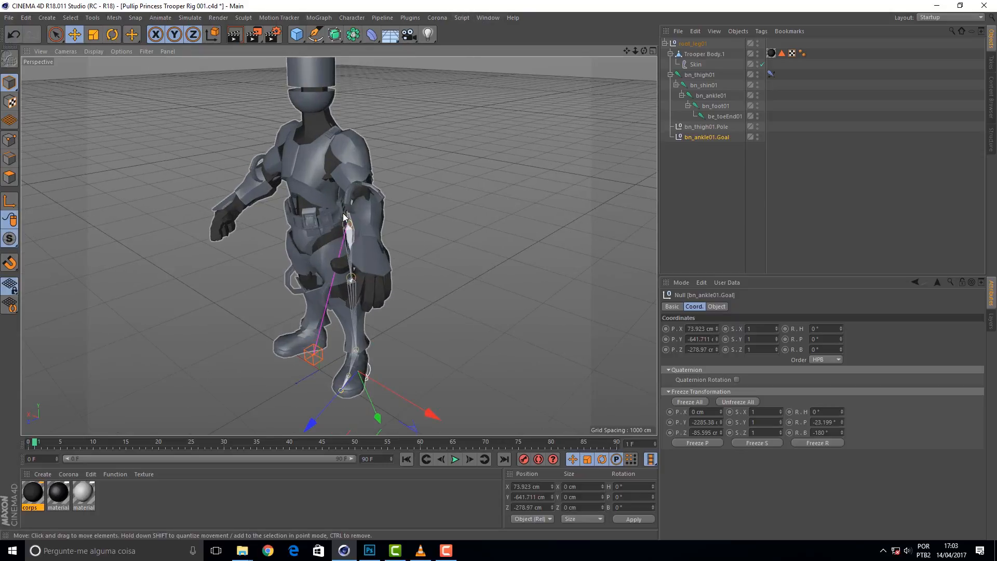
Switch back to the PULLIP 329 - IK.c4d project and move Root.Pole to about P.X -440, P.Y 13, P.Z -137 cm.
left_click(489, 19)
left_click(548, 262)
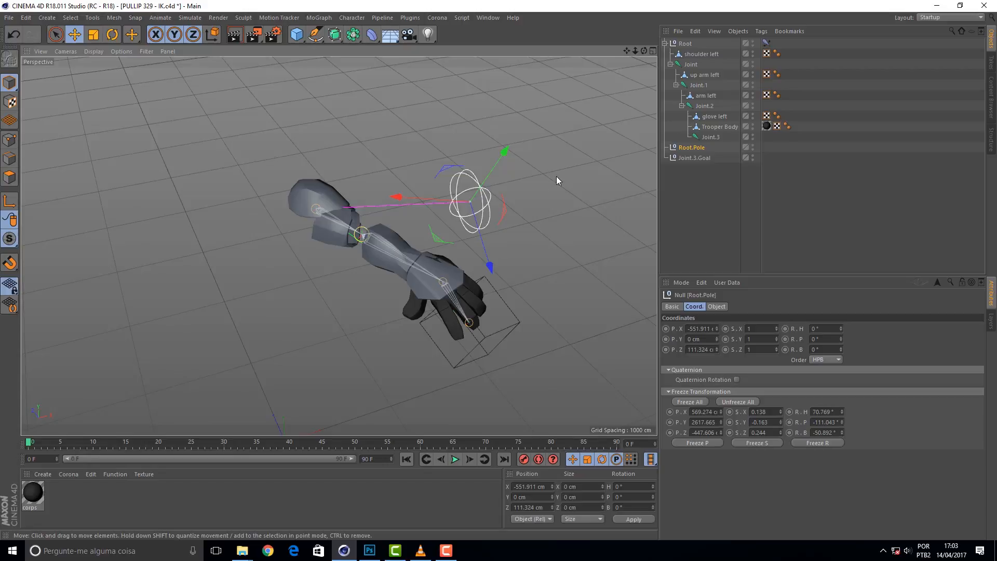
left_click_drag(488, 266, 426, 198)
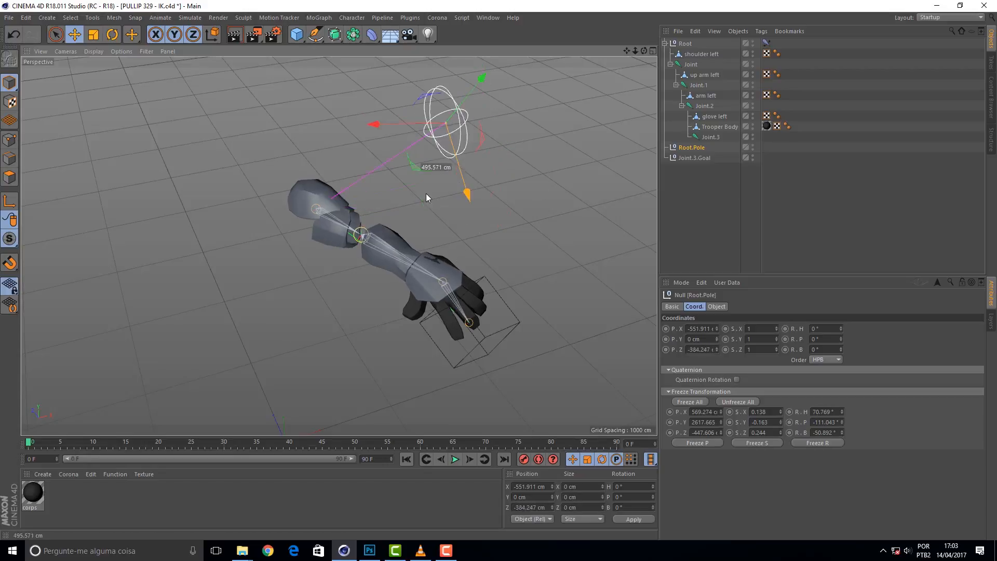
left_click_drag(491, 341, 470, 323)
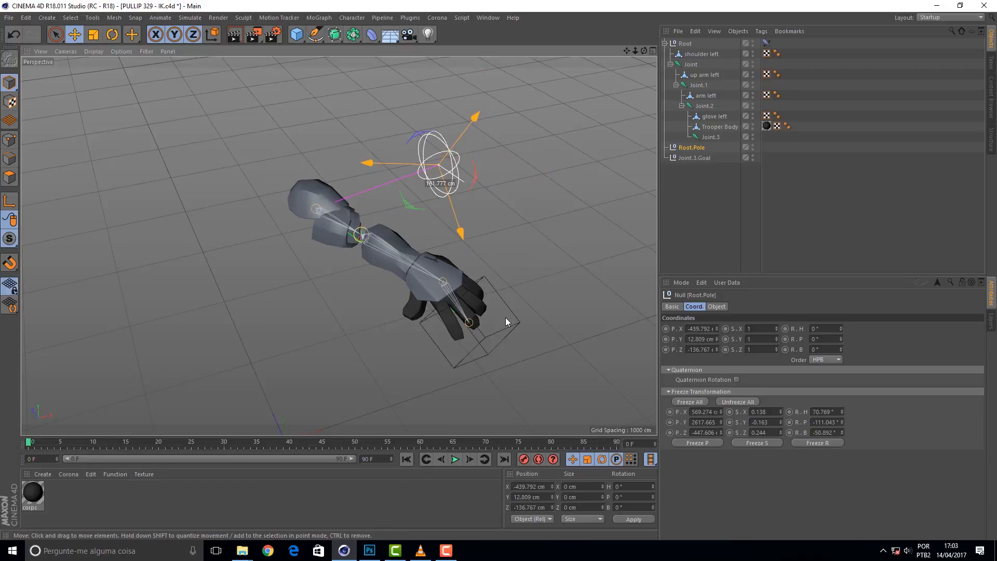
Move the Joint.3.Goal null to about P.X 22, P.Y -93, P.Z -245 cm and set its display shape to Sphere.
left_click(694, 158)
left_click_drag(507, 374, 603, 324)
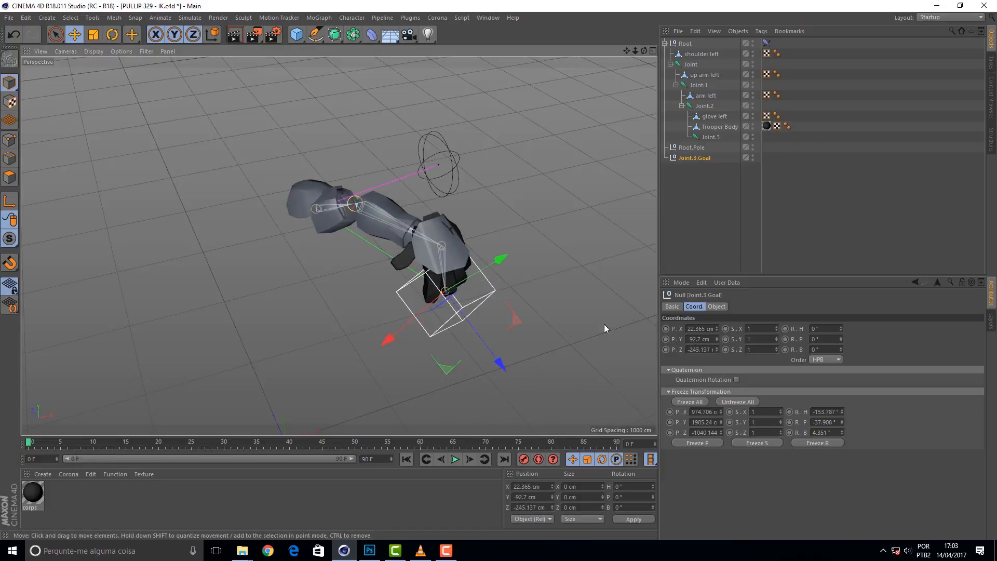
left_click(721, 307)
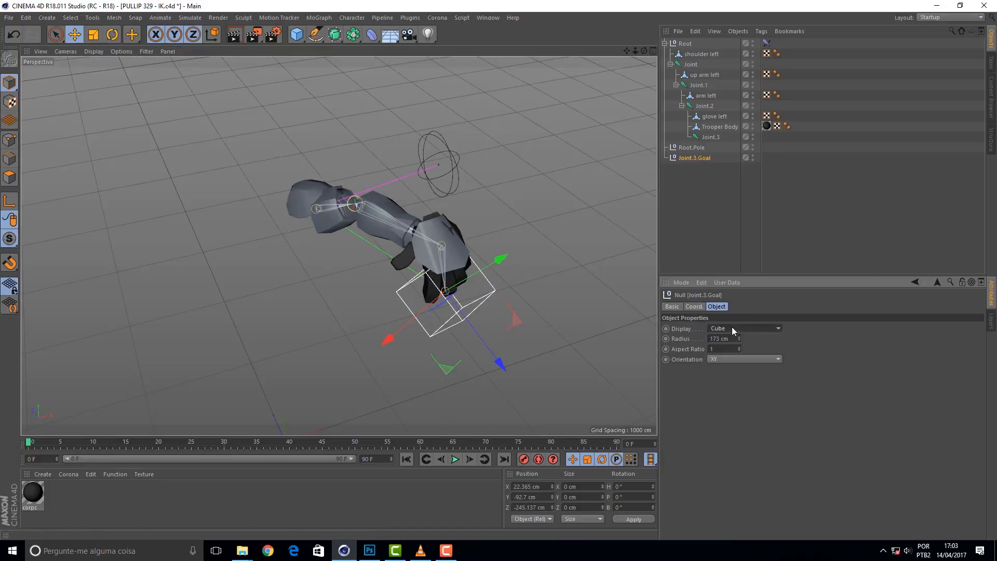
left_click(748, 328)
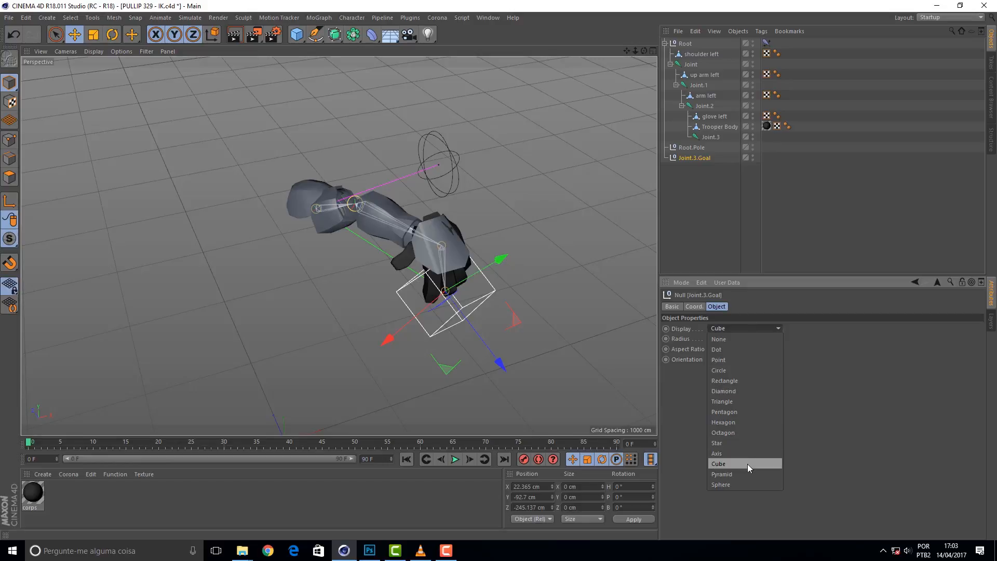
left_click(745, 482)
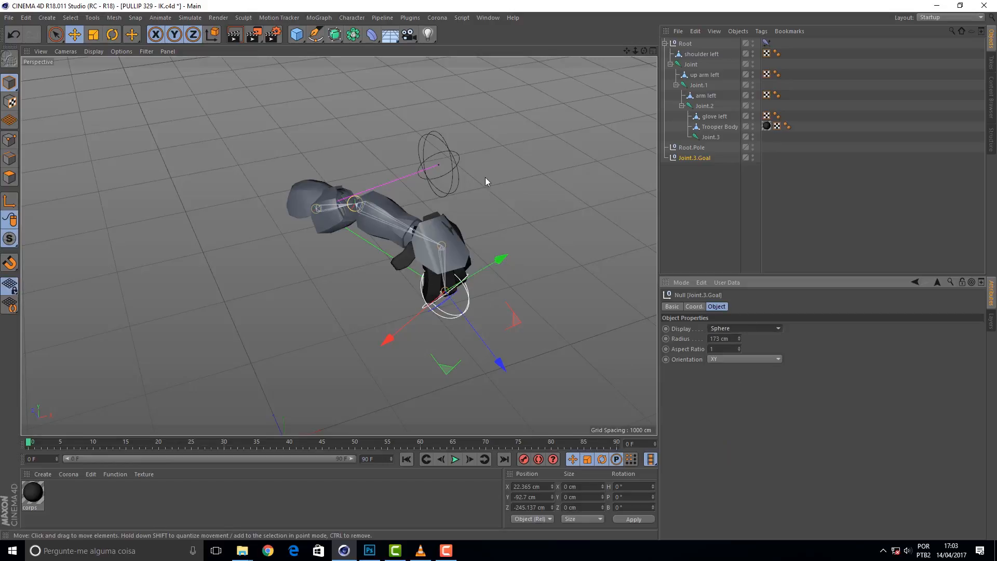
Set the display shape of the Root.Pole null to Cube.
left_click(439, 155)
left_click(753, 328)
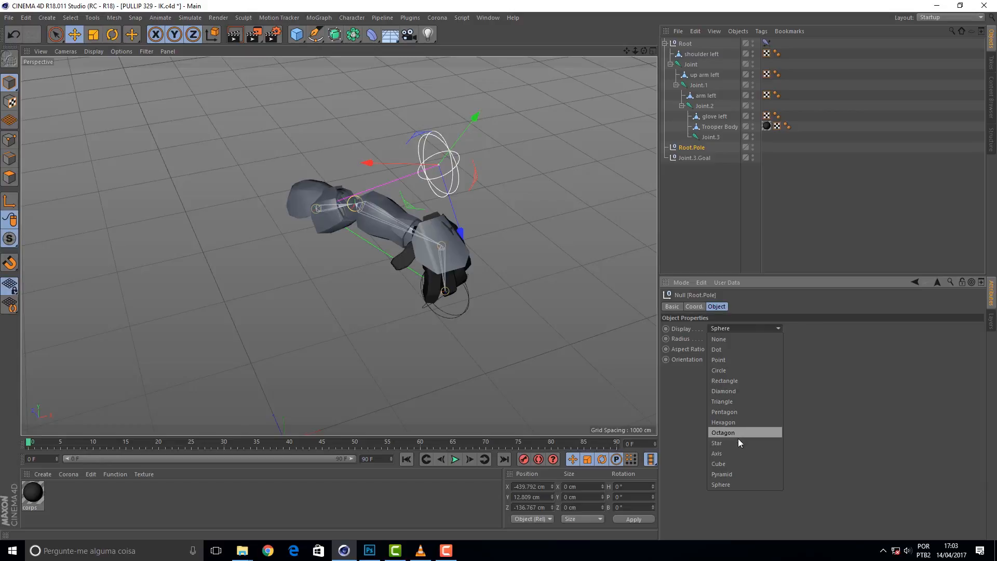
left_click(738, 464)
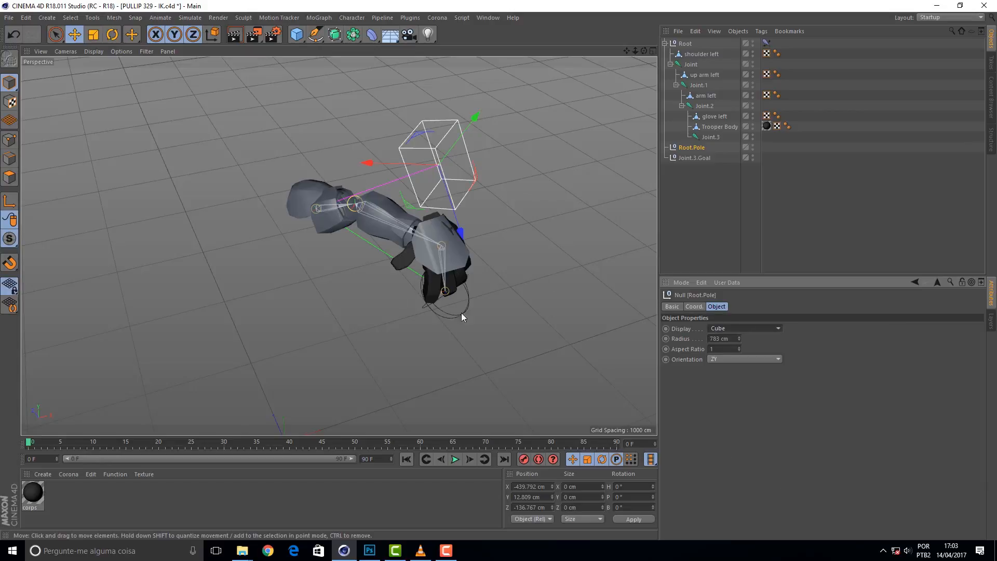
Move the Root.Pole null farther from the arm, to about X -369, Y 24, Z -357 cm.
left_click_drag(644, 50, 548, 46)
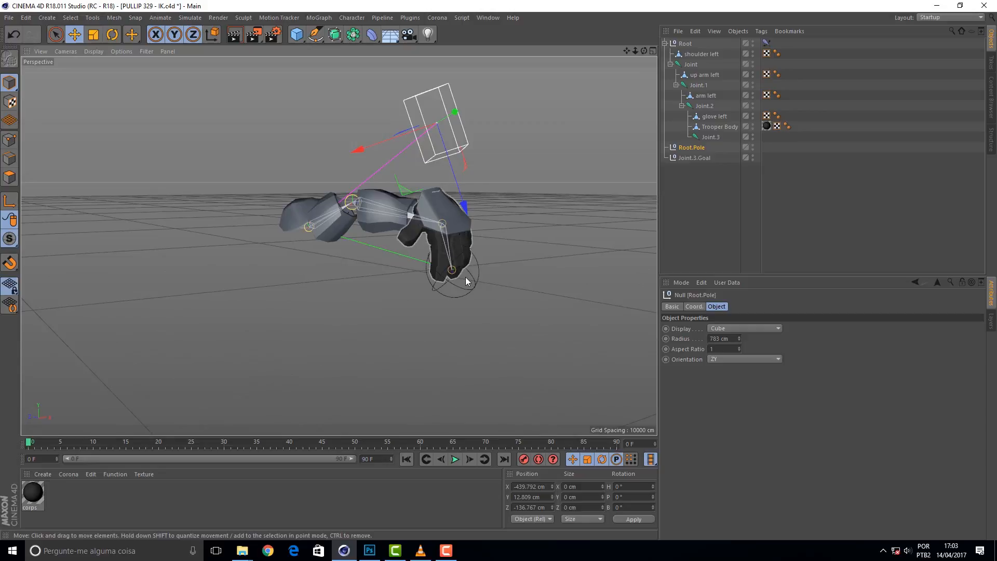
mouse_move(465, 276)
left_mouse_down()
mouse_move(547, 291)
mouse_move(394, 258)
mouse_move(461, 270)
left_mouse_up()
left_click_drag(428, 145, 400, 136)
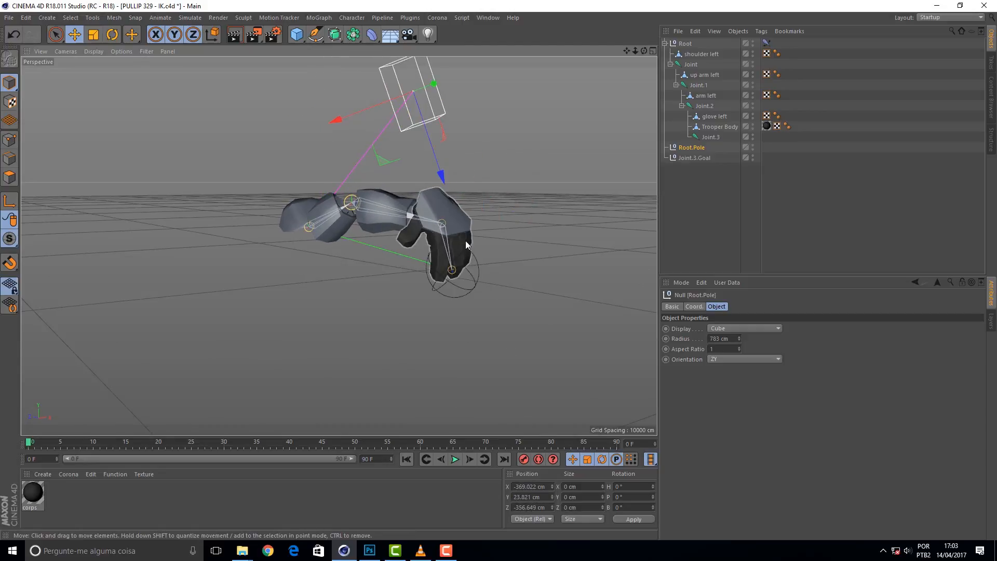
left_click_drag(644, 50, 652, 0)
scroll(513, 150, "up", 2)
middle_click_drag(340, 246, 340, 240, "alt")
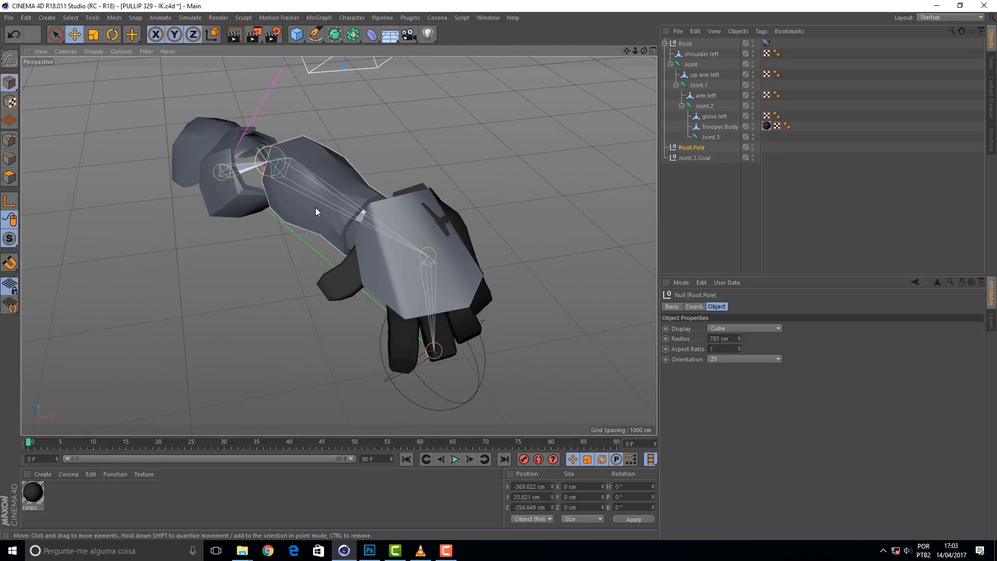
scroll(316, 206, "up", 2)
scroll(316, 207, "down", 4)
scroll(321, 210, "up", 2)
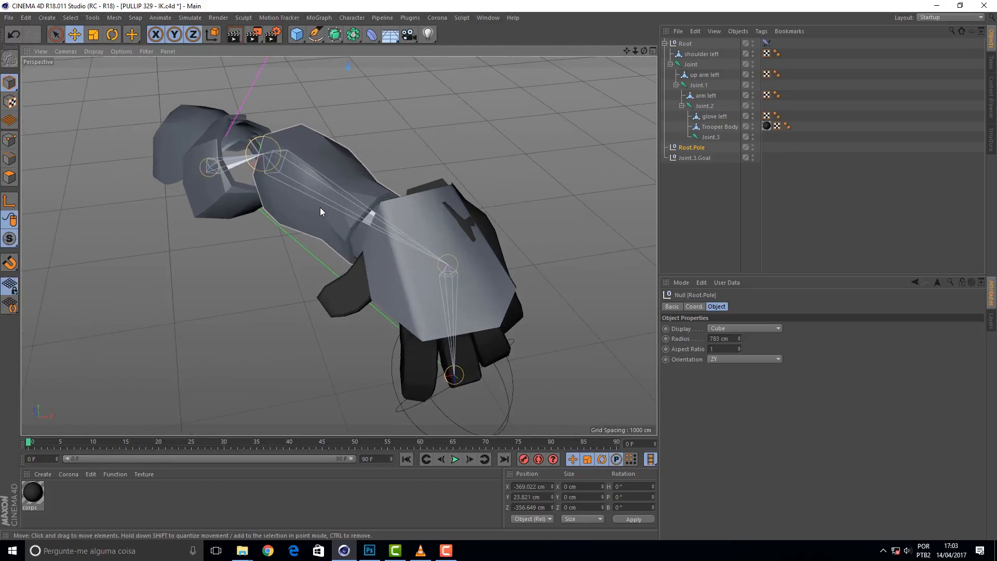